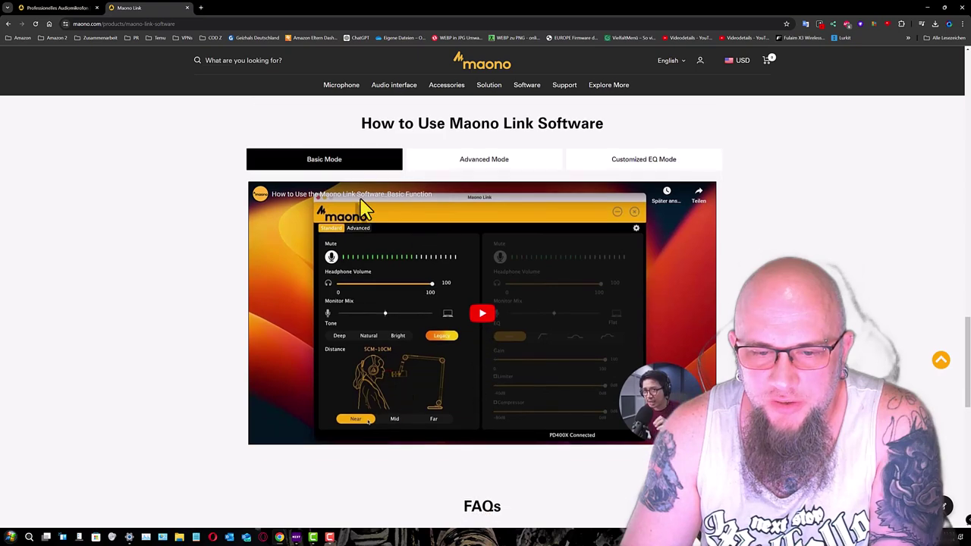
# Step: Return to the Maono app list and download Maono Link for Windows for the PM100X RGB microphone, checking the download progress
pyautogui.click(9, 23)
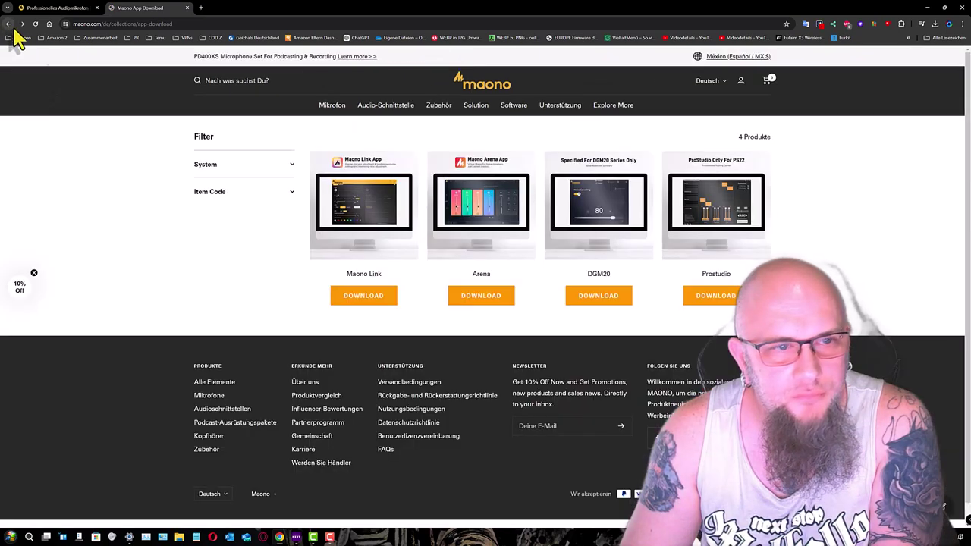
pyautogui.click(366, 297)
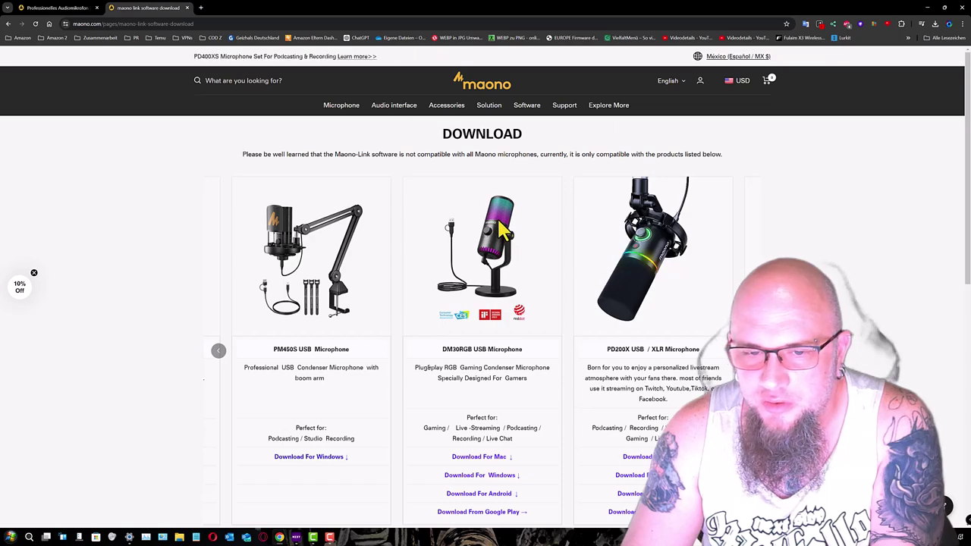
pyautogui.scroll(-5, 462, 309)
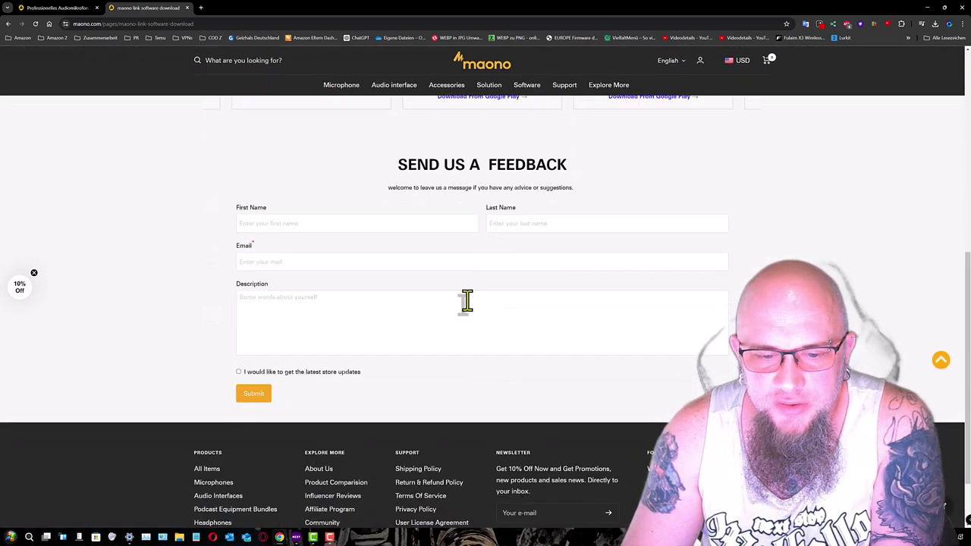
pyautogui.scroll(3, 466, 301)
pyautogui.scroll(3, 458, 288)
pyautogui.click(218, 350)
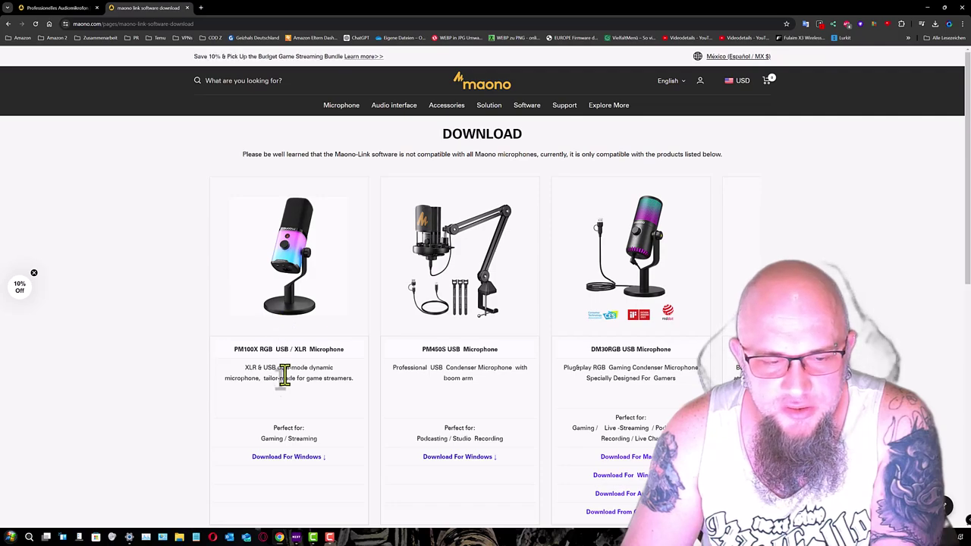
pyautogui.scroll(-1, 273, 319)
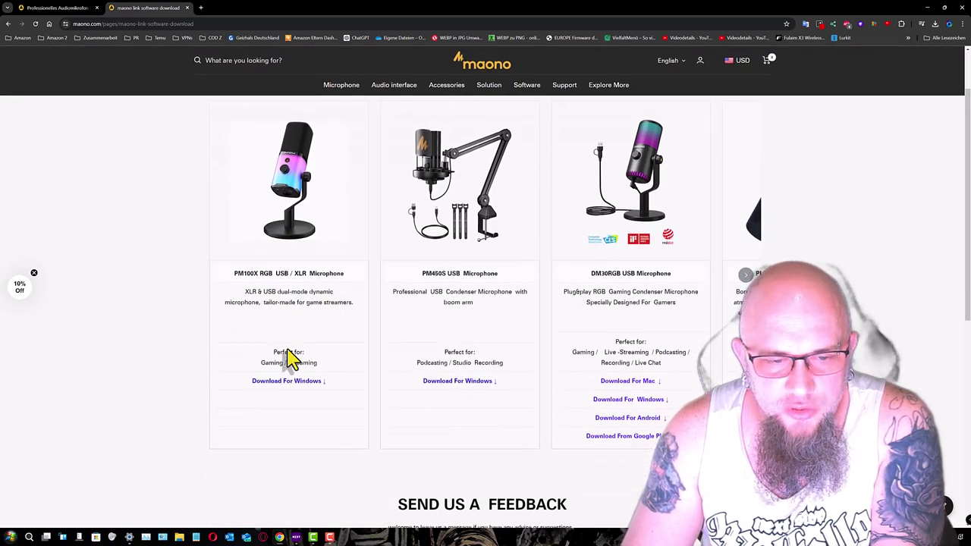
pyautogui.click(302, 383)
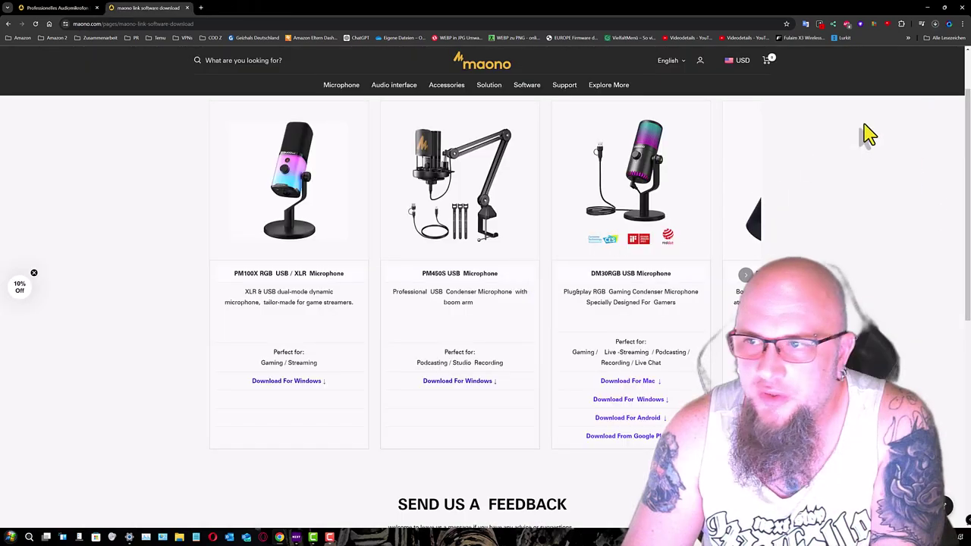
pyautogui.click(936, 24)
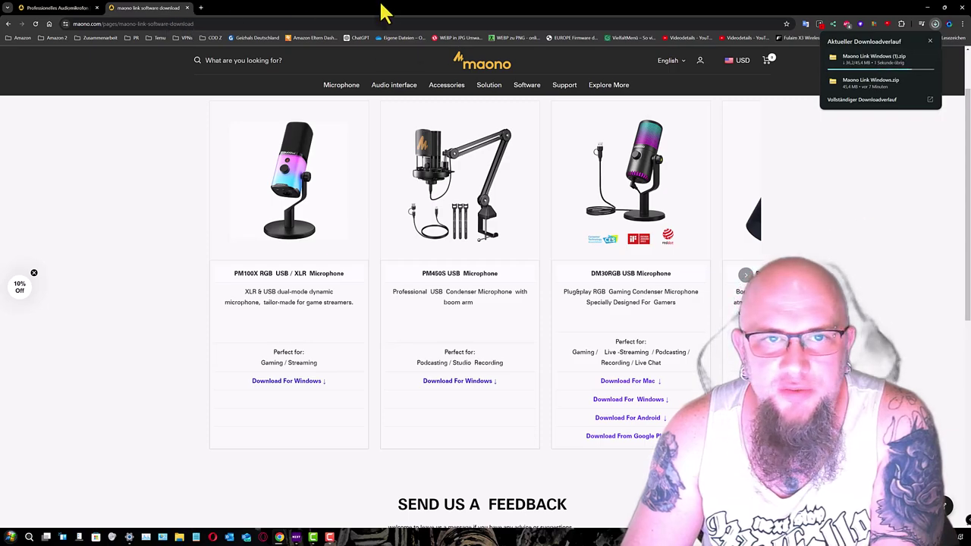
# Step: Launch the installed Maono Link from the desktop, open the PD100X RGB controls, and move the window into a corner of the desktop
pyautogui.click(931, 7)
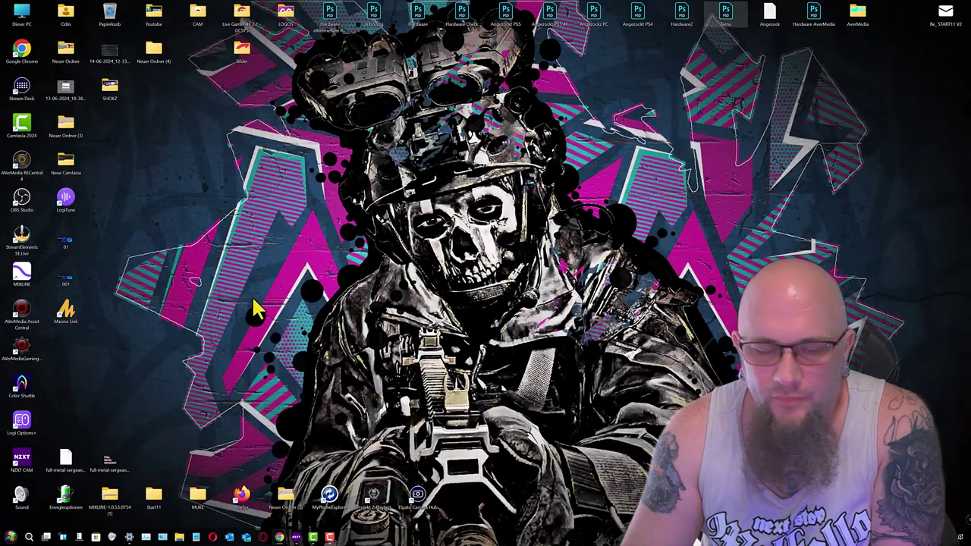
pyautogui.doubleClick(66, 312)
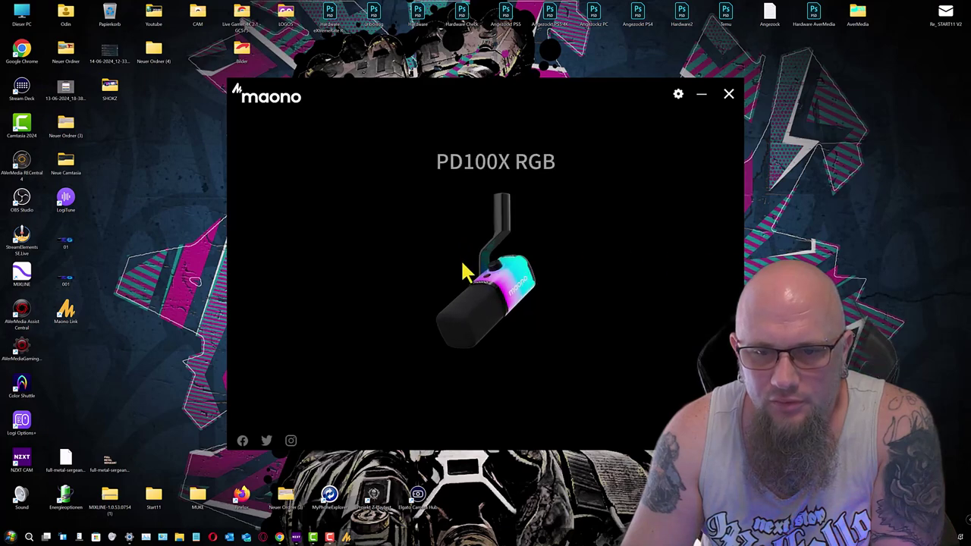
pyautogui.click(506, 287)
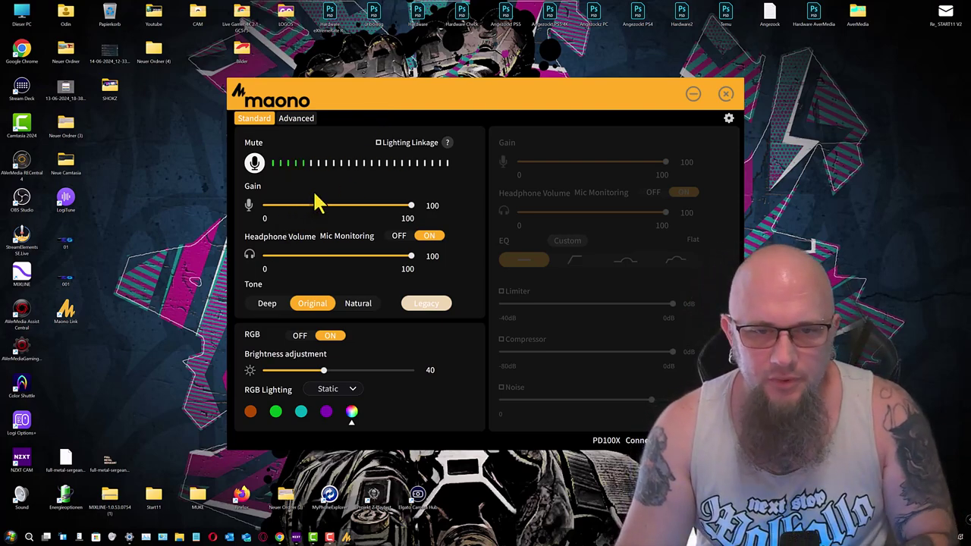
pyautogui.moveTo(369, 98); pyautogui.dragTo(151, 22)
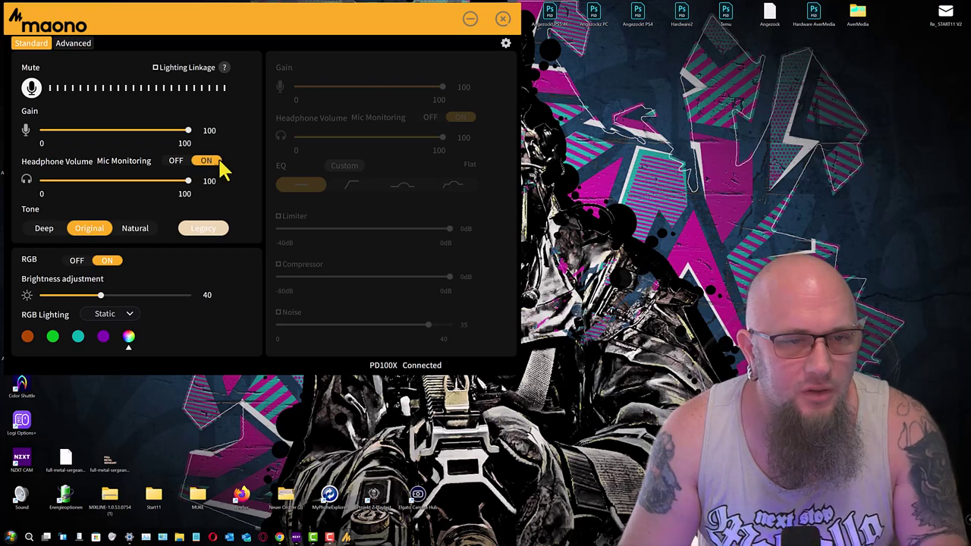
# Step: Switch the microphone's Mic Monitoring off and back on twice
pyautogui.click(176, 162)
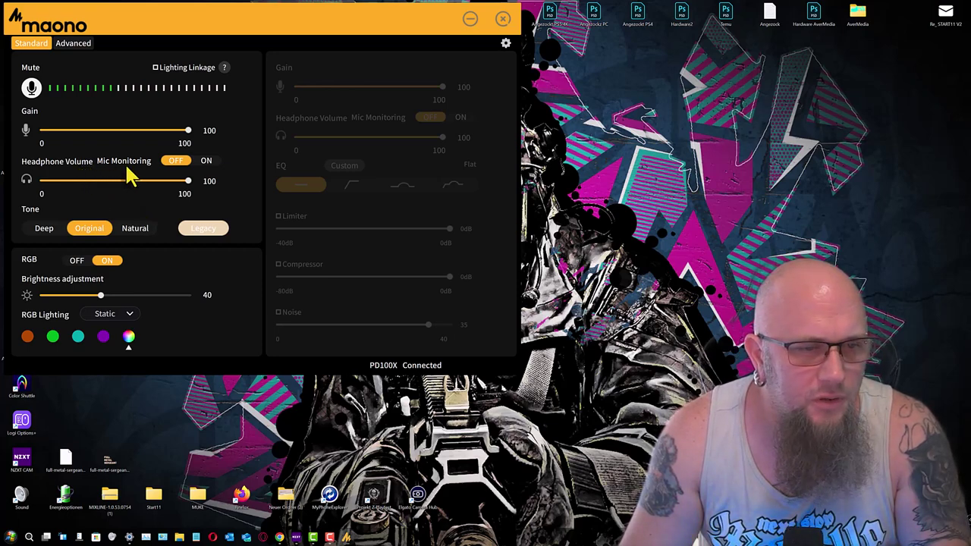
pyautogui.click(205, 162)
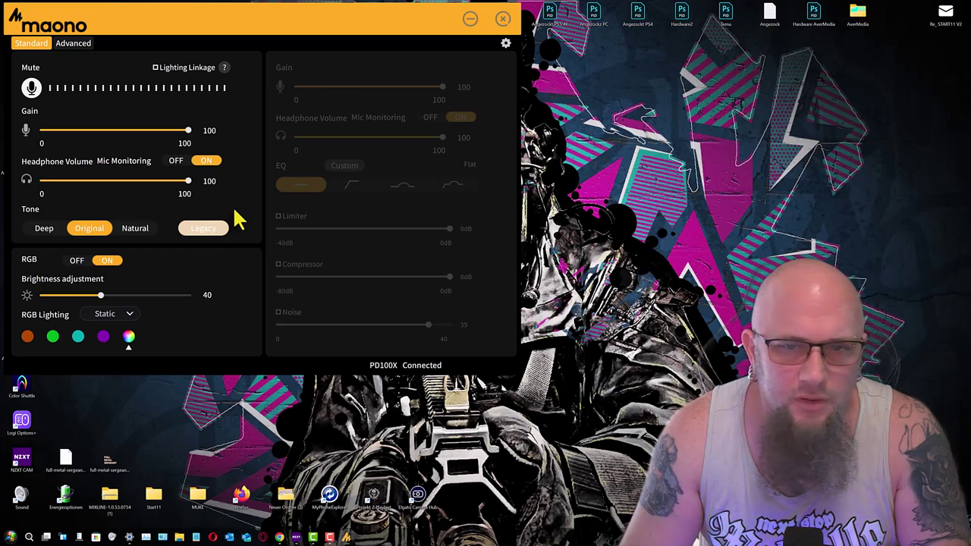
pyautogui.click(176, 162)
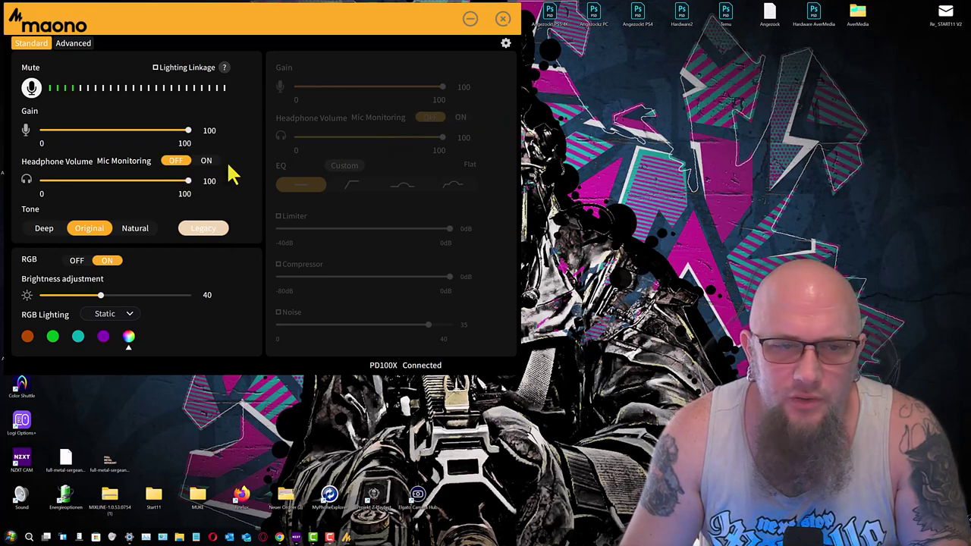
pyautogui.click(206, 162)
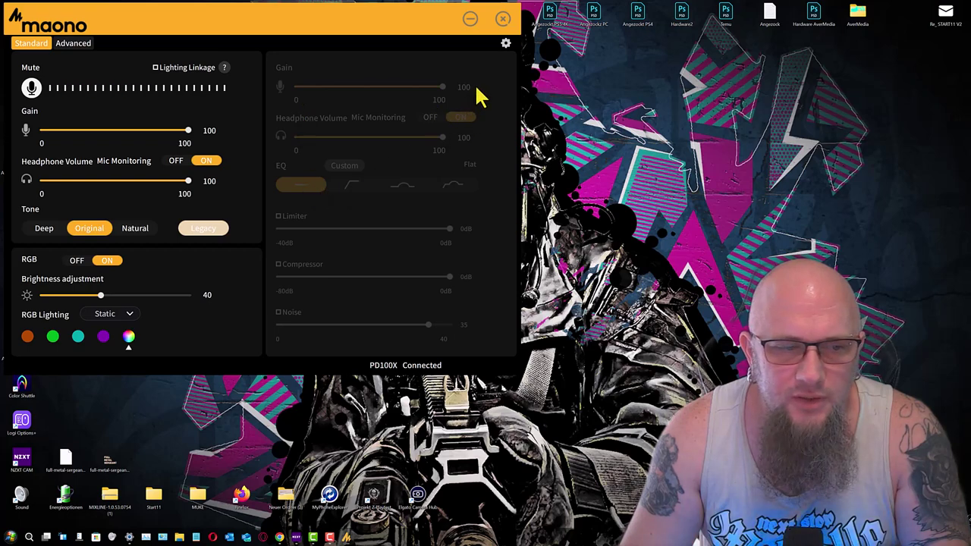
# Step: Check for a firmware update for the PD100X and install version V1.0.3
pyautogui.click(506, 44)
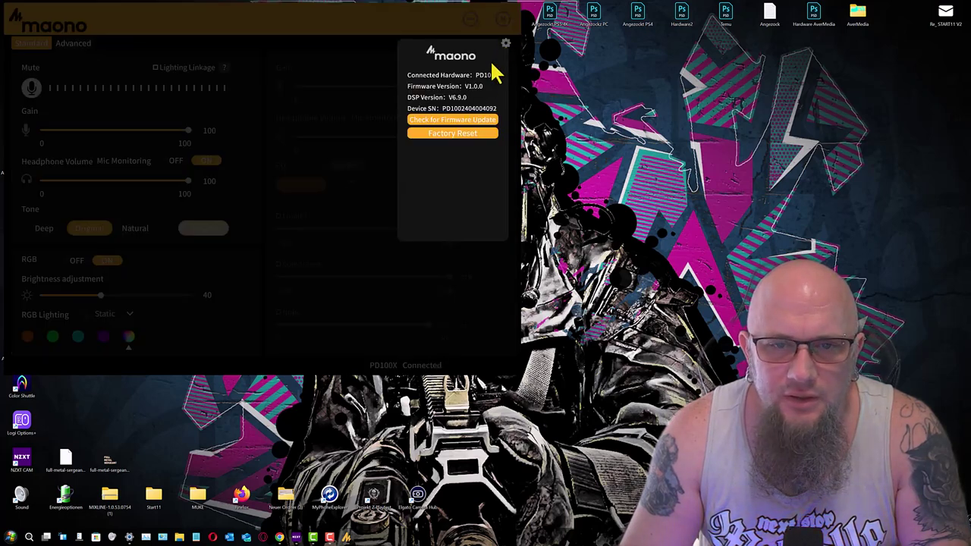
pyautogui.click(446, 123)
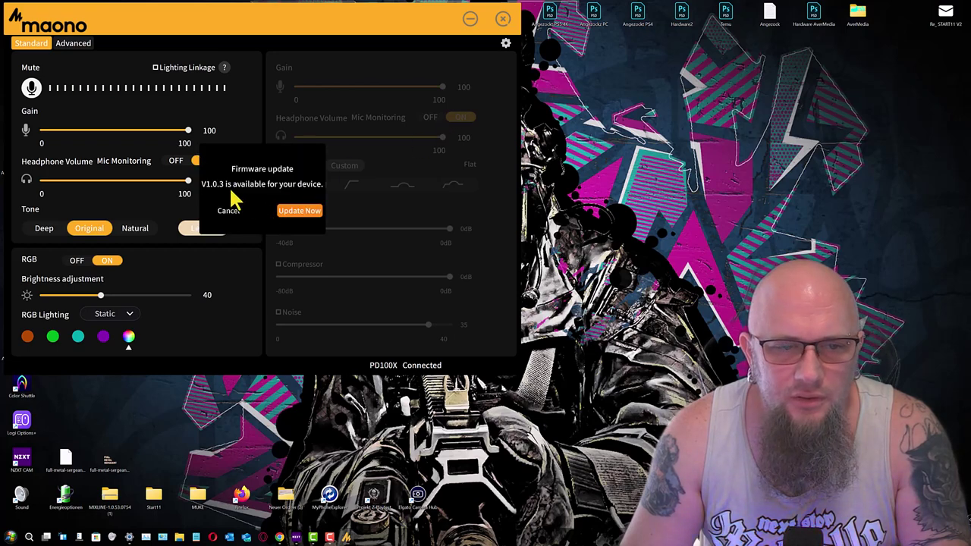
pyautogui.click(302, 211)
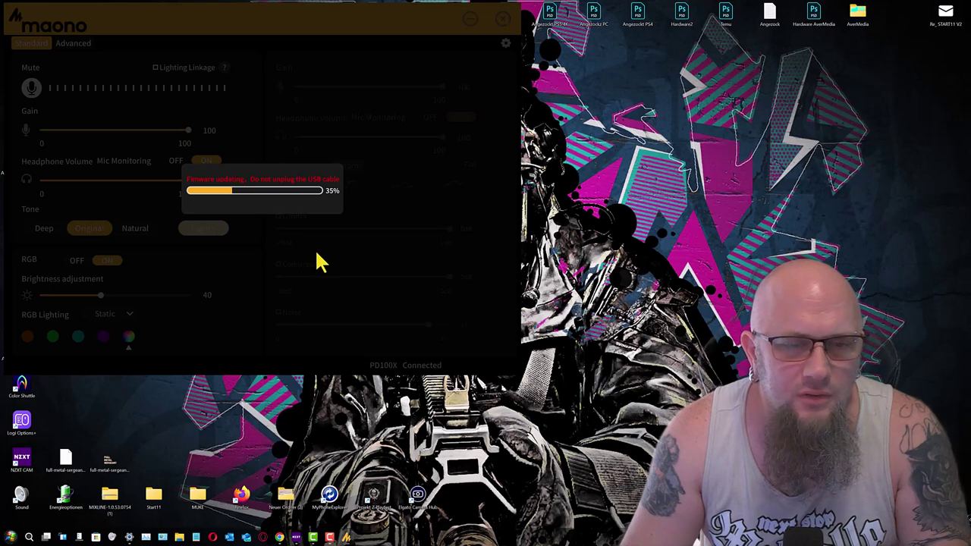
# Step: Switch to Chrome and view the contents of the downloaded Maono Link Windows.zip archive, then return to the download page
pyautogui.moveTo(280, 537)
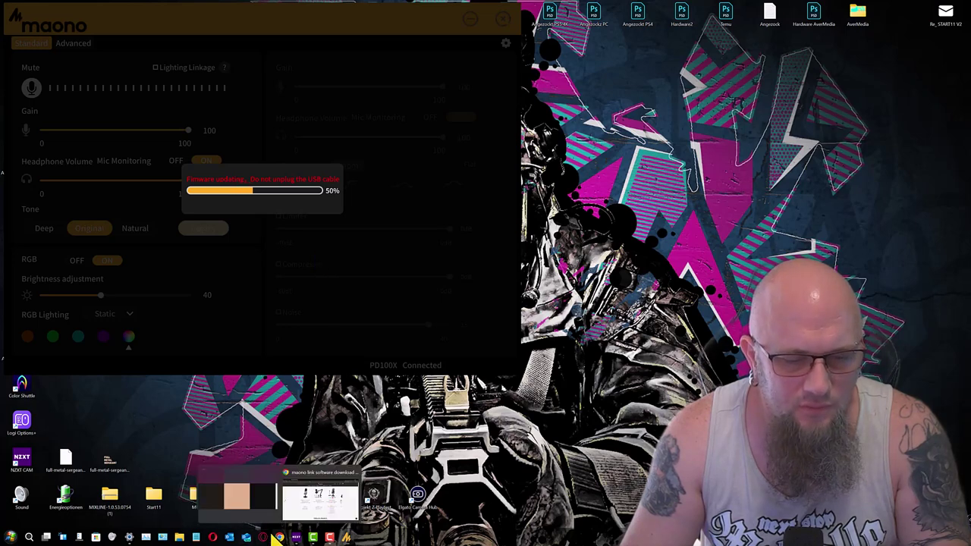
pyautogui.click(299, 507)
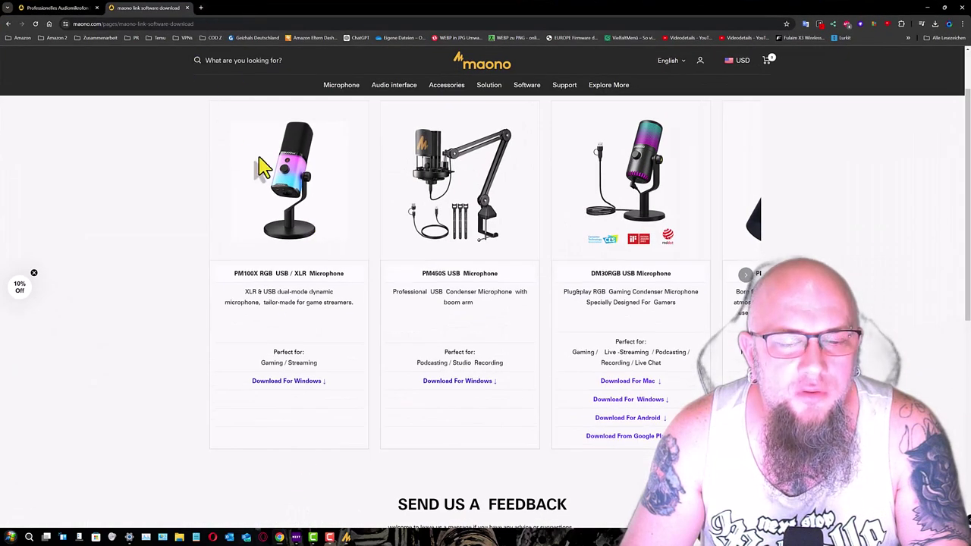
pyautogui.click(935, 25)
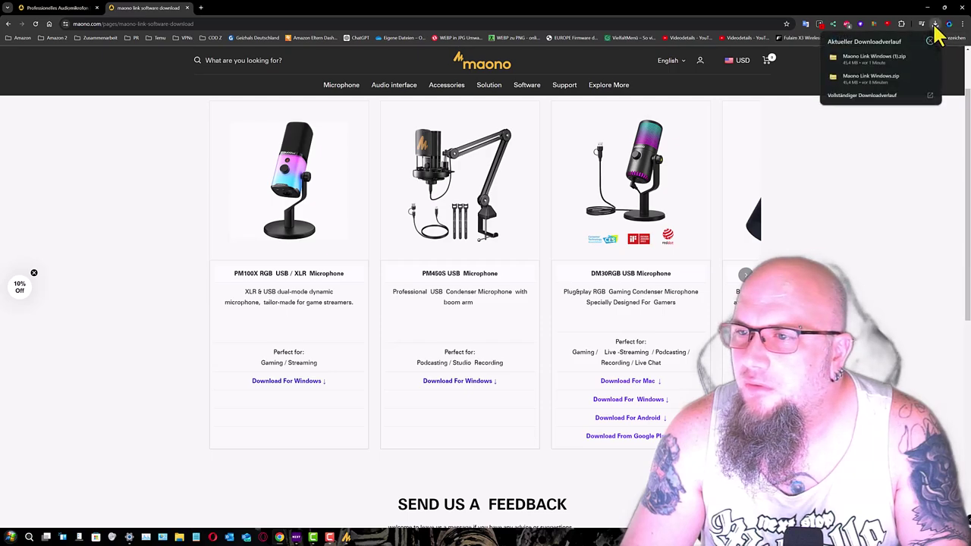
pyautogui.click(865, 79)
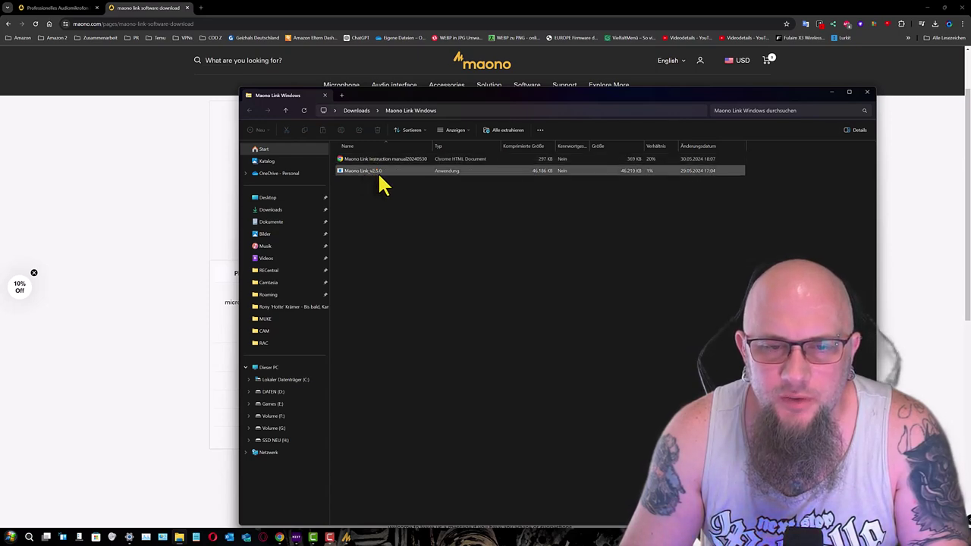
pyautogui.click(184, 187)
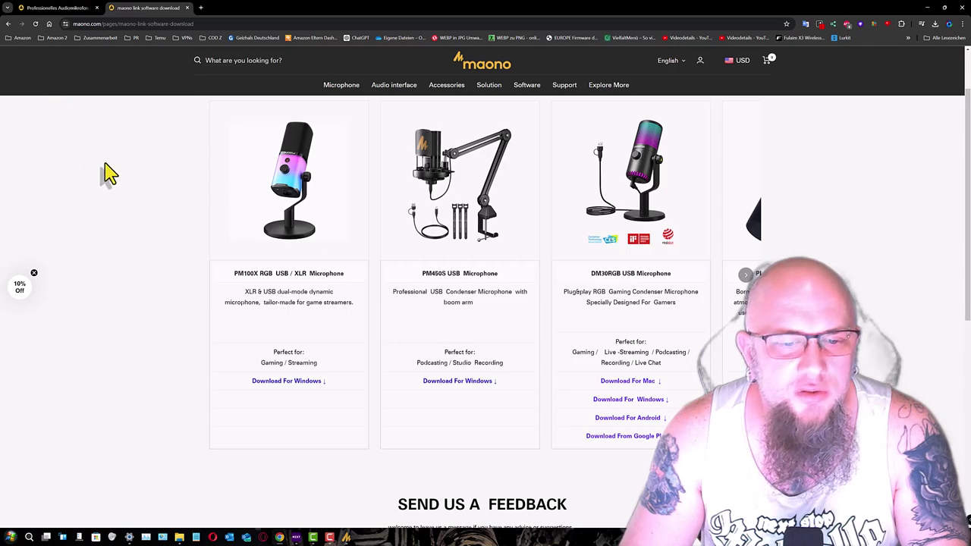
# Step: Open the Maono Link product page, look over the software versions in its update notification list, and minimize the browser
pyautogui.click(9, 24)
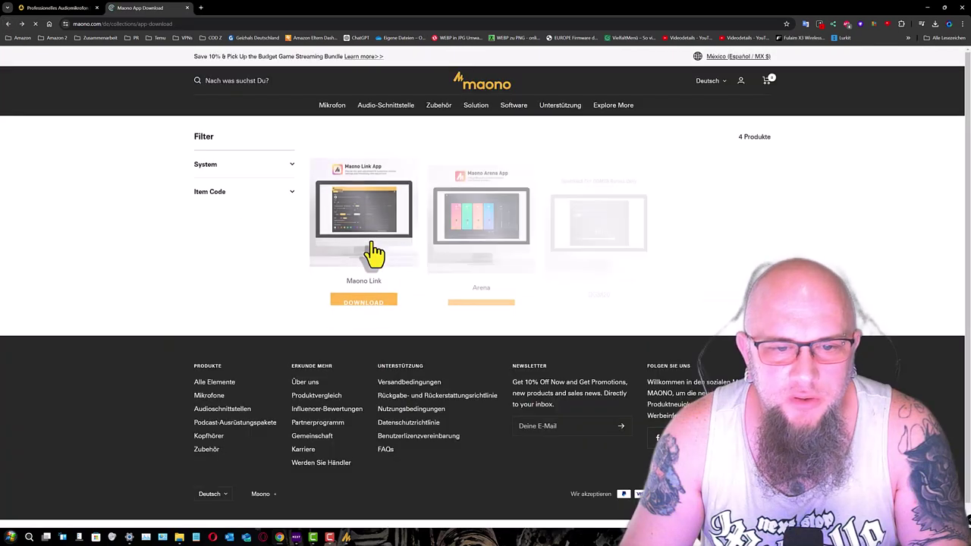
pyautogui.click(364, 217)
pyautogui.scroll(-3, 539, 341)
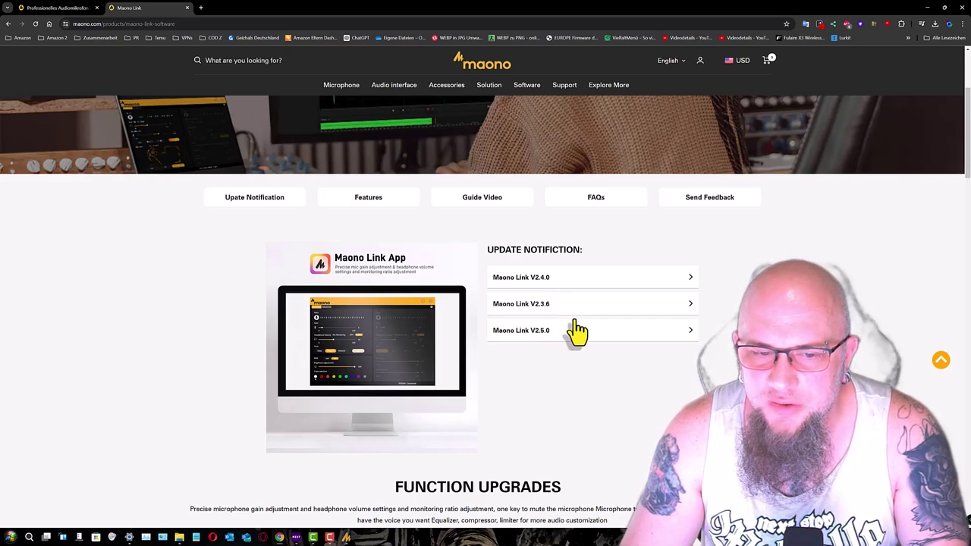
pyautogui.click(927, 8)
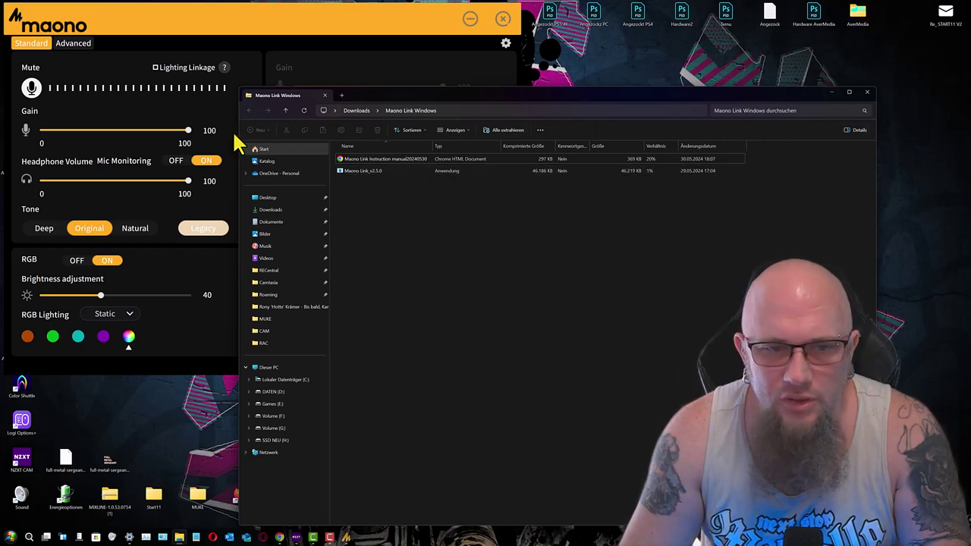
# Step: Try to run Maono Link_v2.5.0 from the Maono Link Windows (1) archive in Downloads by extracting all files, and close File Explorer
pyautogui.click(355, 112)
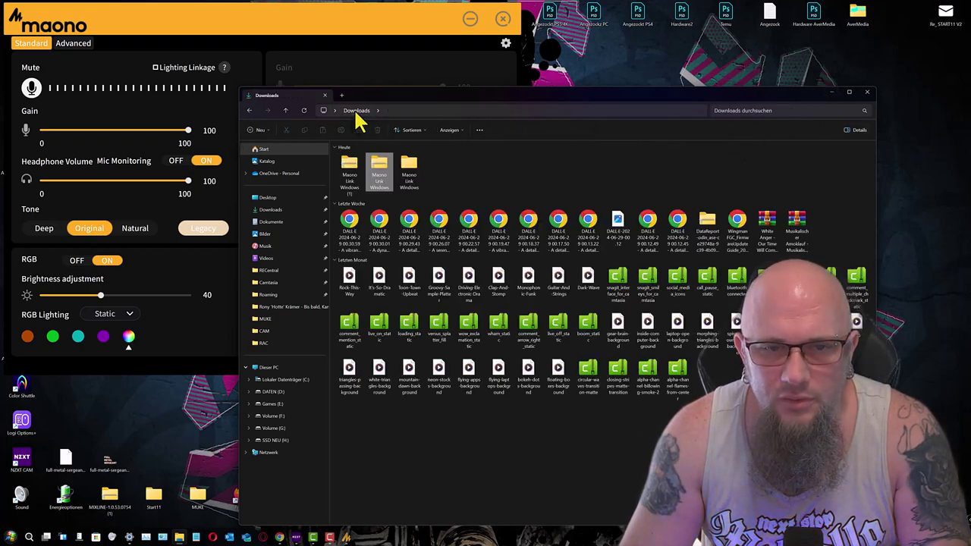
pyautogui.doubleClick(356, 182)
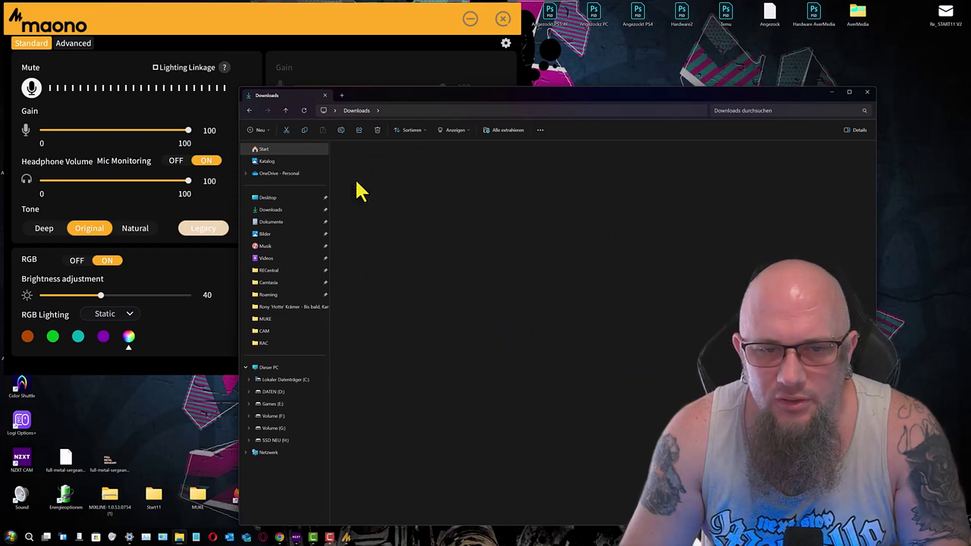
pyautogui.doubleClick(376, 173)
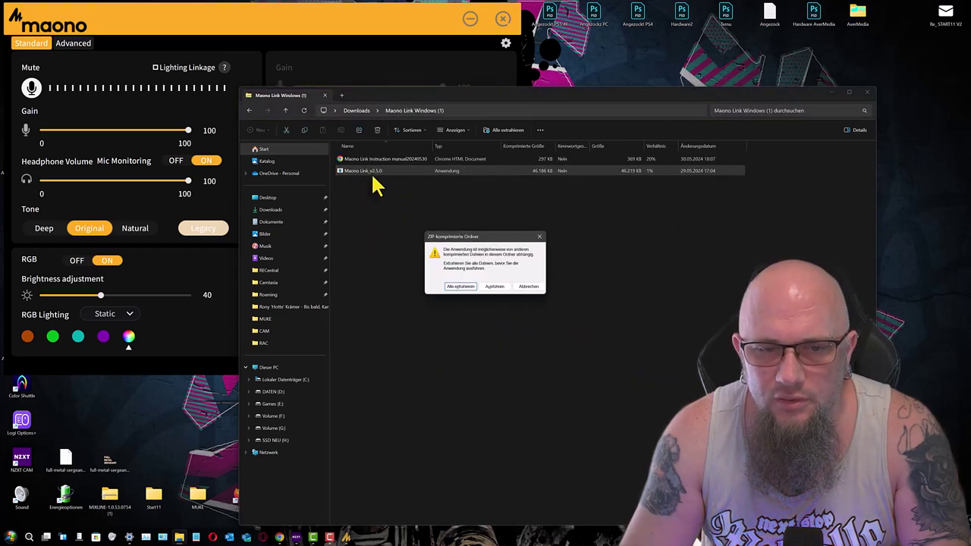
pyautogui.click(460, 287)
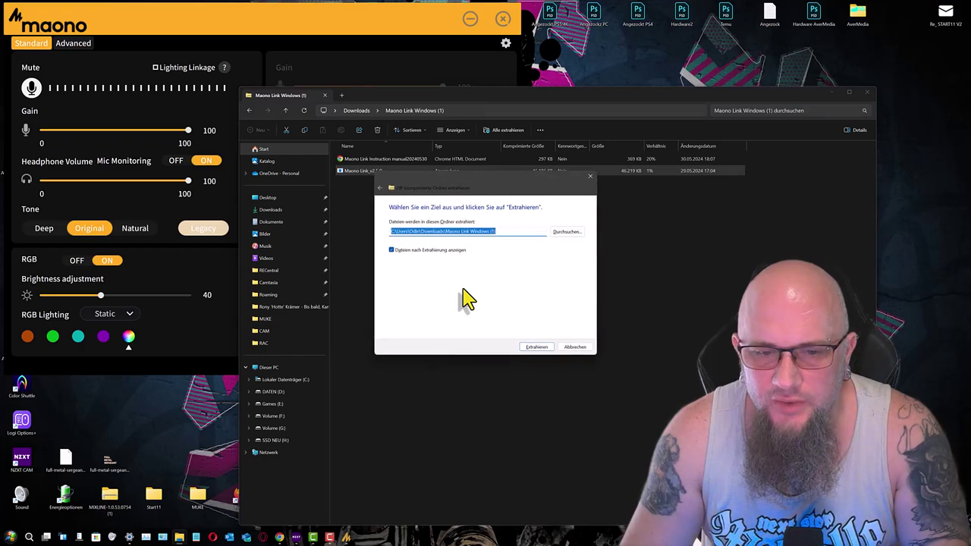
pyautogui.click(535, 347)
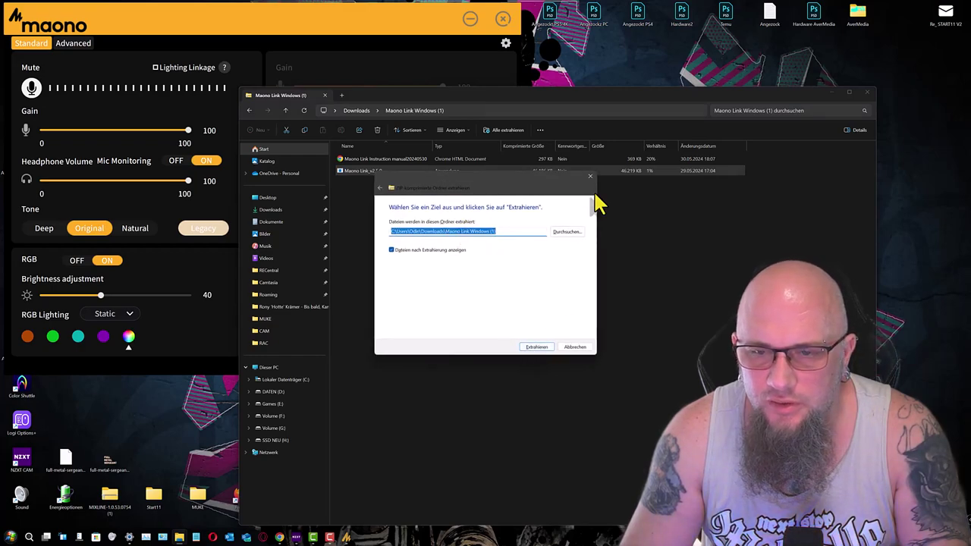
pyautogui.click(868, 92)
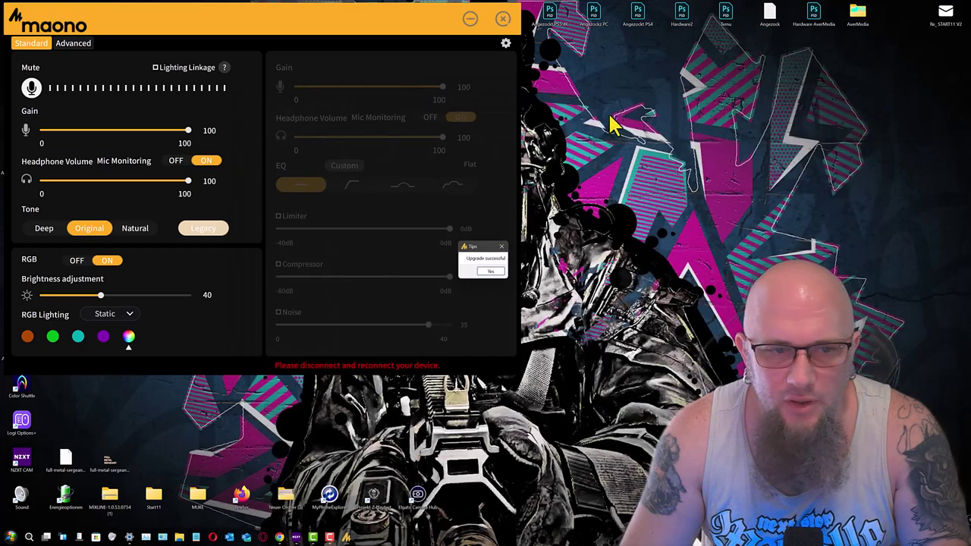
# Step: Dismiss the upgrade notice and check the PD100X for firmware updates again in the device settings
pyautogui.click(490, 272)
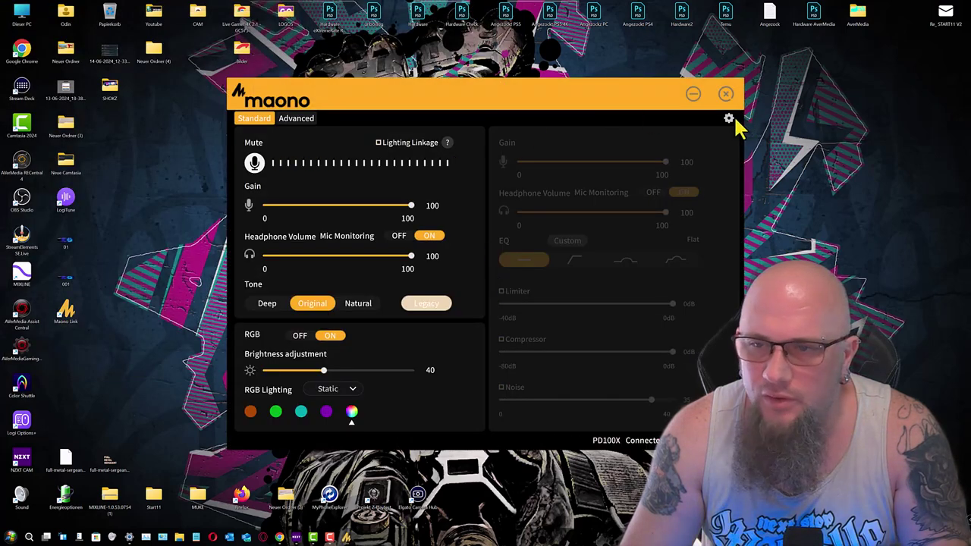
pyautogui.click(729, 121)
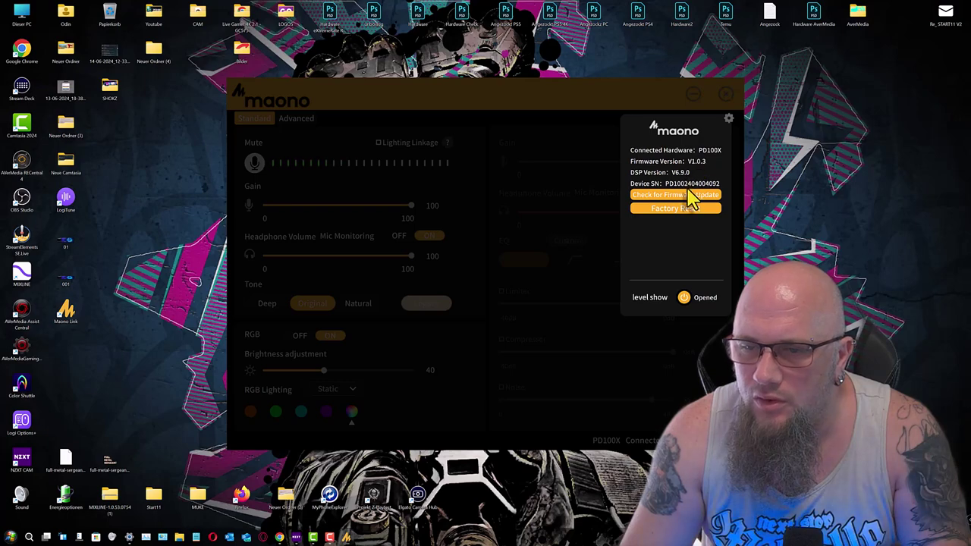
pyautogui.click(689, 199)
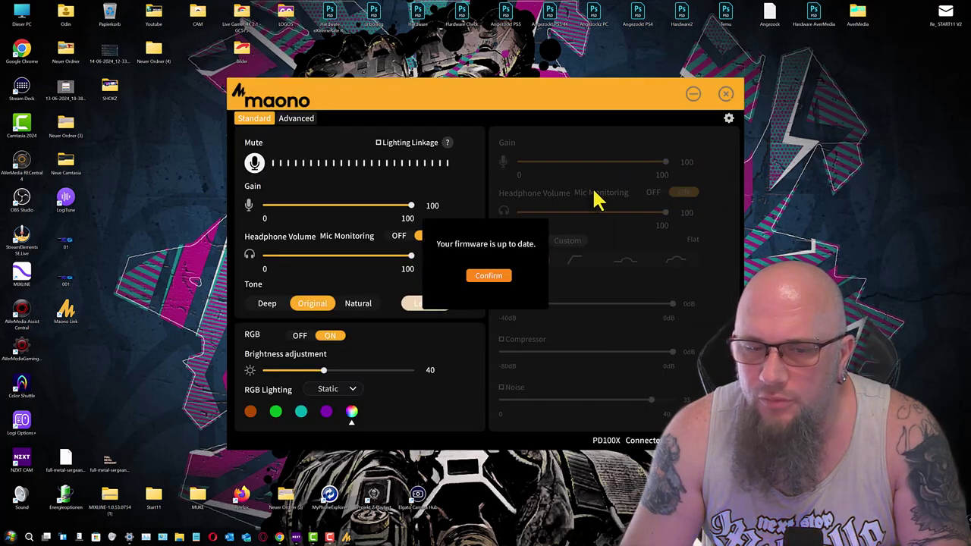
# Step: Dismiss the firmware message and go through the microphone's tone presets, finishing with the Legacy tone
pyautogui.click(488, 276)
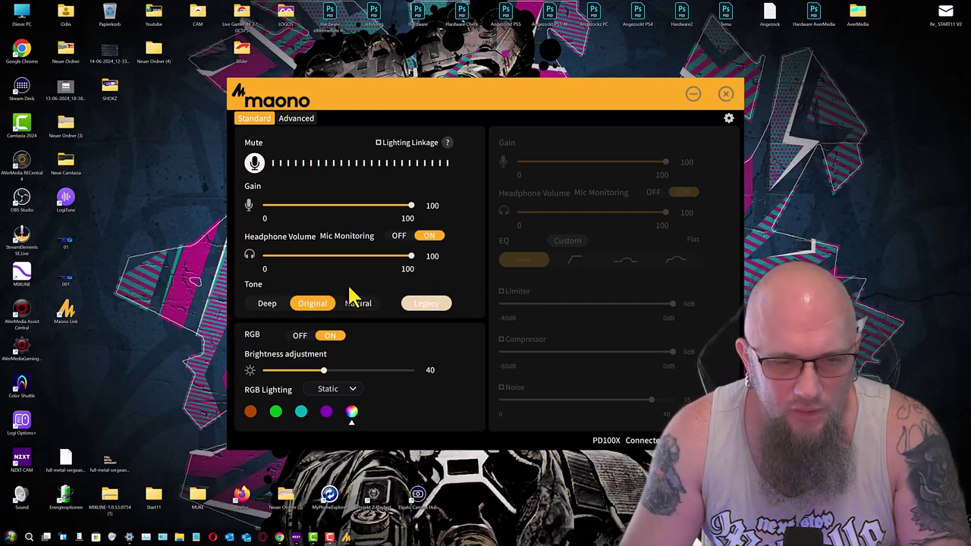
pyautogui.click(267, 305)
pyautogui.click(313, 305)
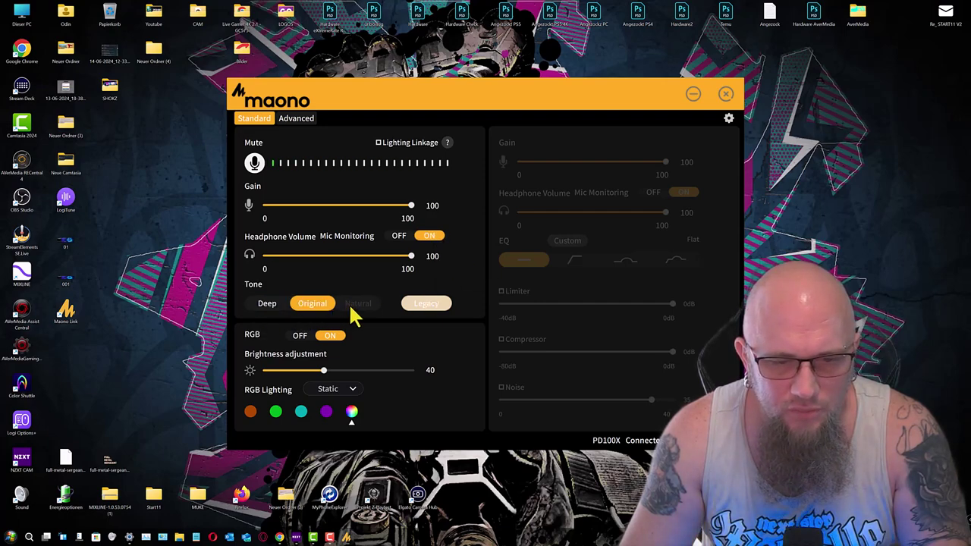
pyautogui.click(358, 306)
pyautogui.click(429, 305)
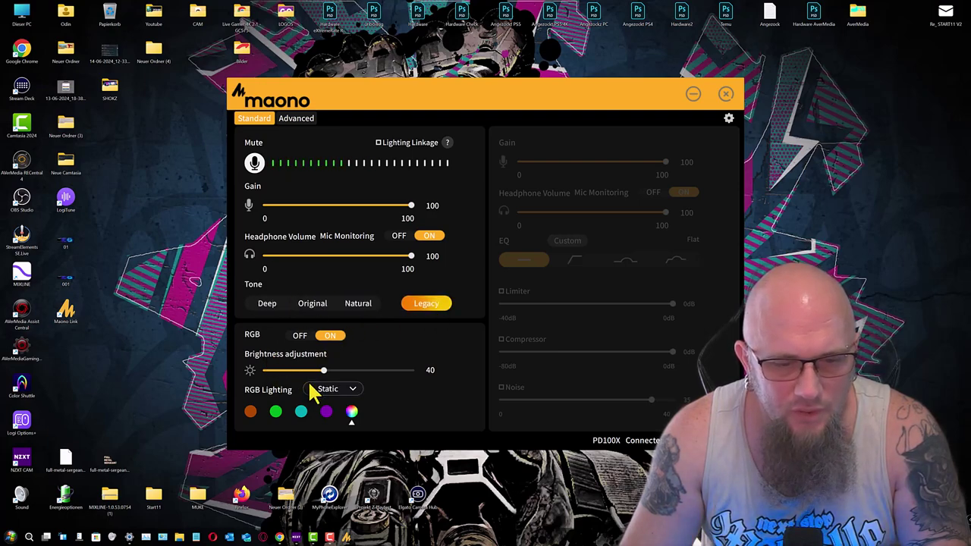
# Step: Try the microphone's RGB brightness at 93, 100, 0 and 1, and finish at 35
pyautogui.moveTo(327, 373); pyautogui.dragTo(405, 374)
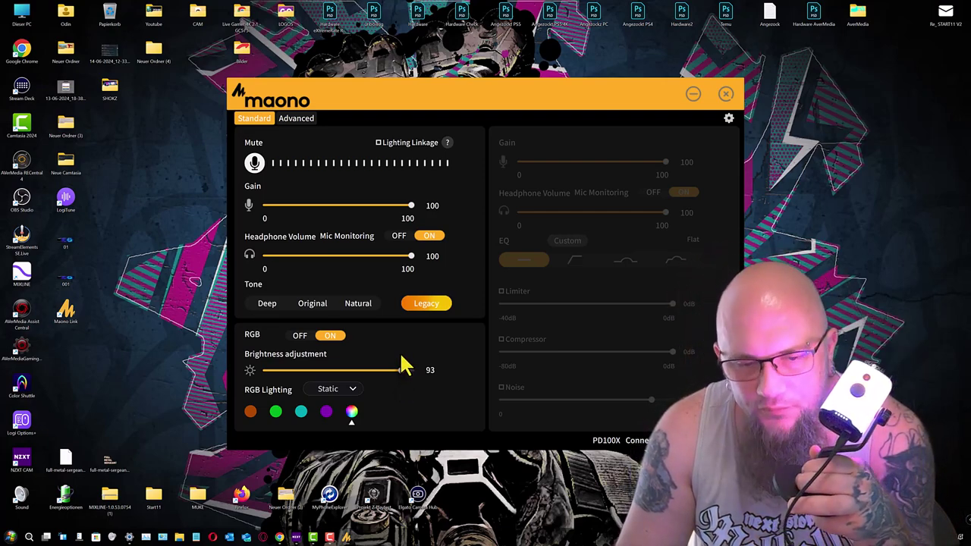
pyautogui.moveTo(404, 380); pyautogui.dragTo(417, 378)
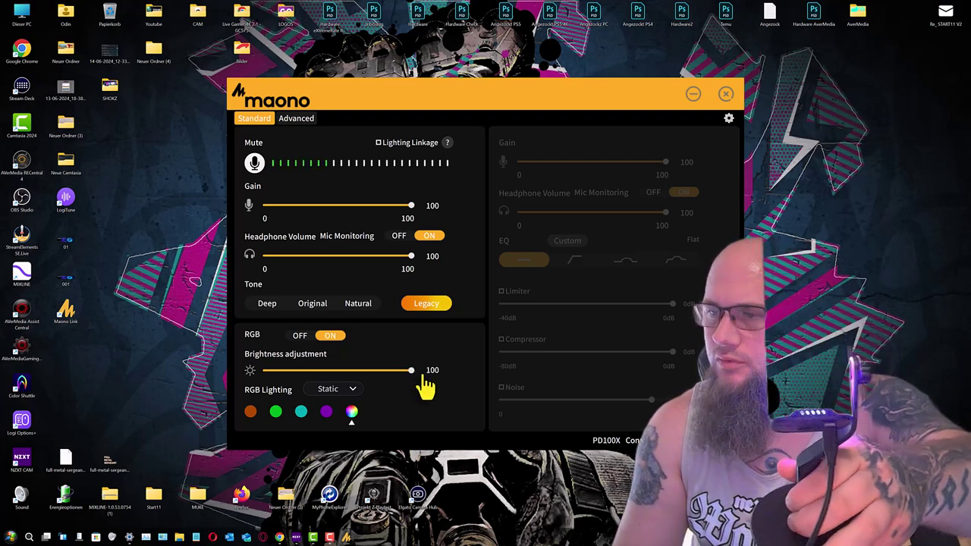
pyautogui.moveTo(422, 379); pyautogui.dragTo(210, 383)
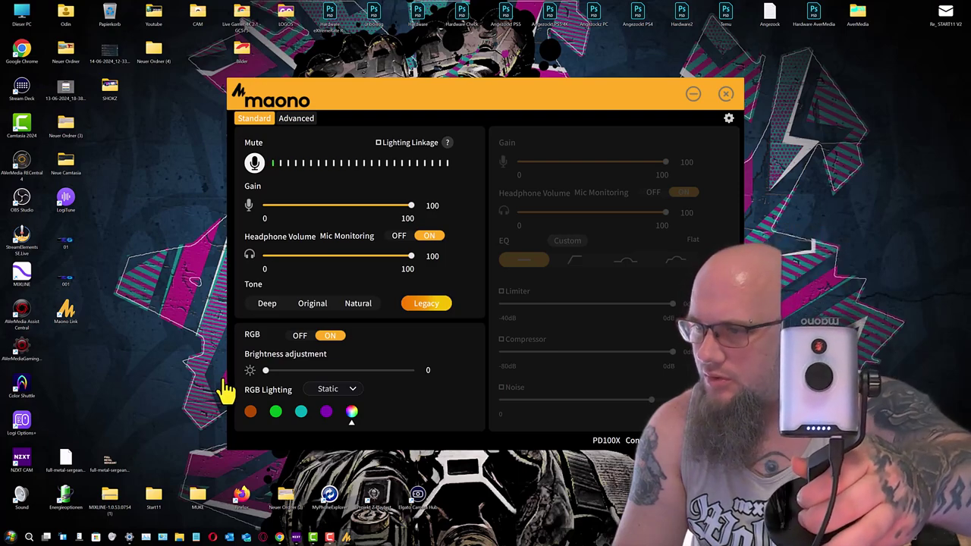
pyautogui.click(269, 379)
pyautogui.moveTo(268, 381); pyautogui.dragTo(263, 383)
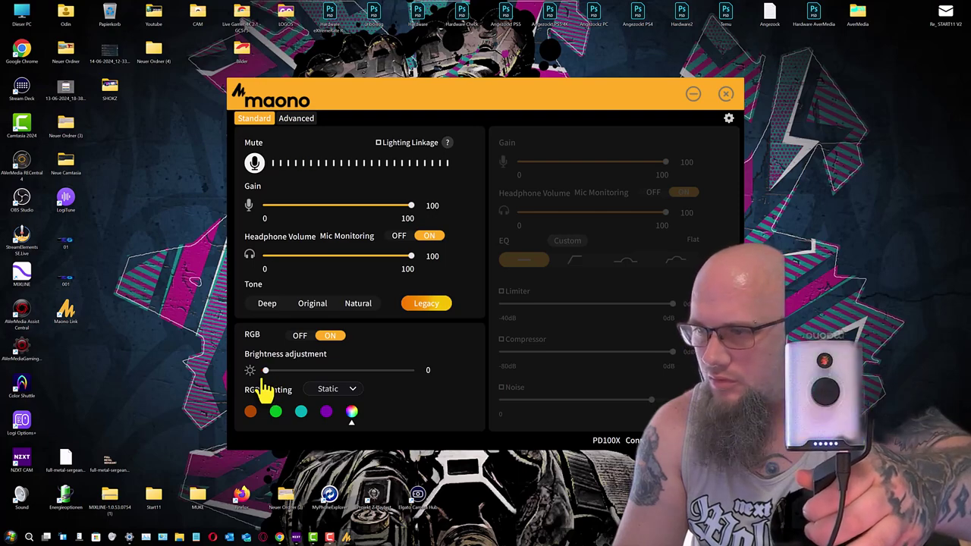
pyautogui.click(267, 383)
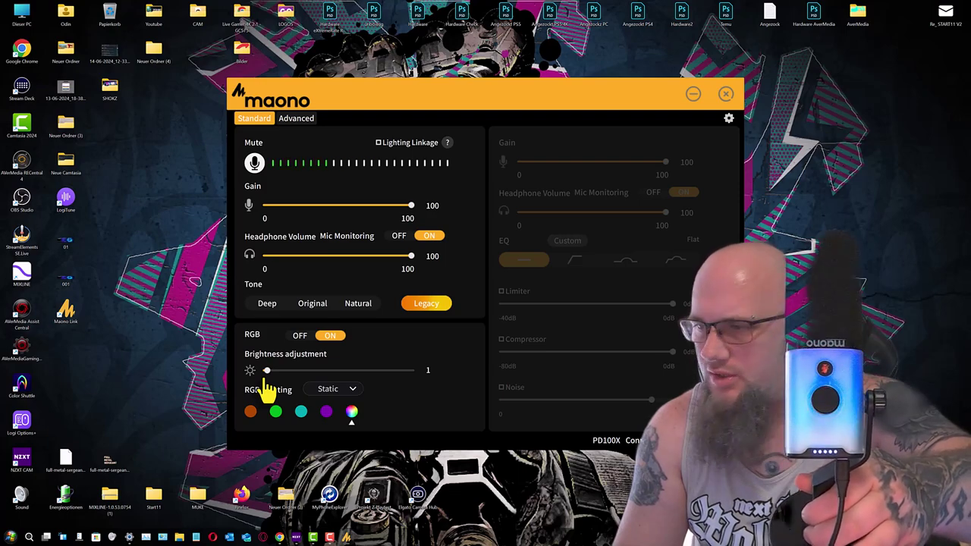
pyautogui.moveTo(267, 383); pyautogui.dragTo(317, 385)
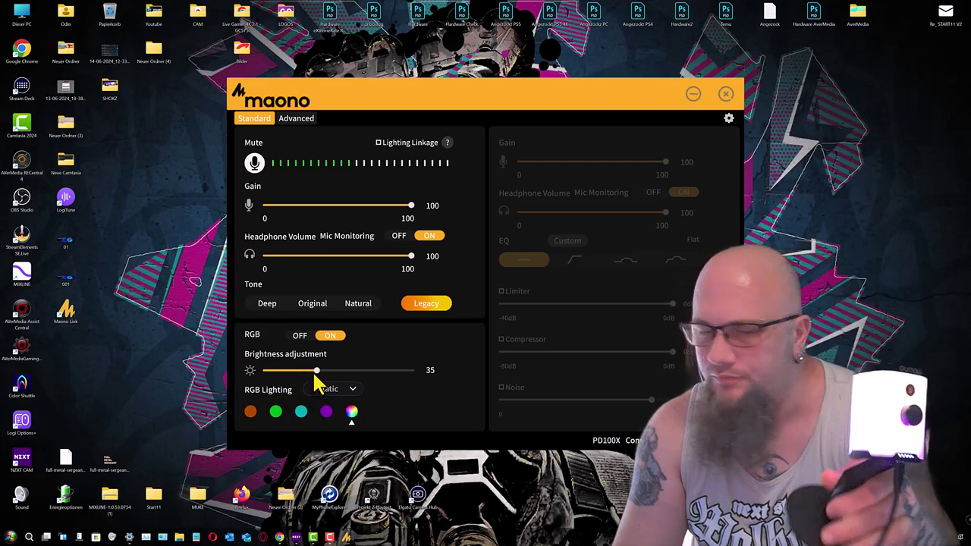
# Step: Preview the static RGB colours orange, green, purple and multicolour on the microphone, with the brightness lowered to 3
pyautogui.click(252, 414)
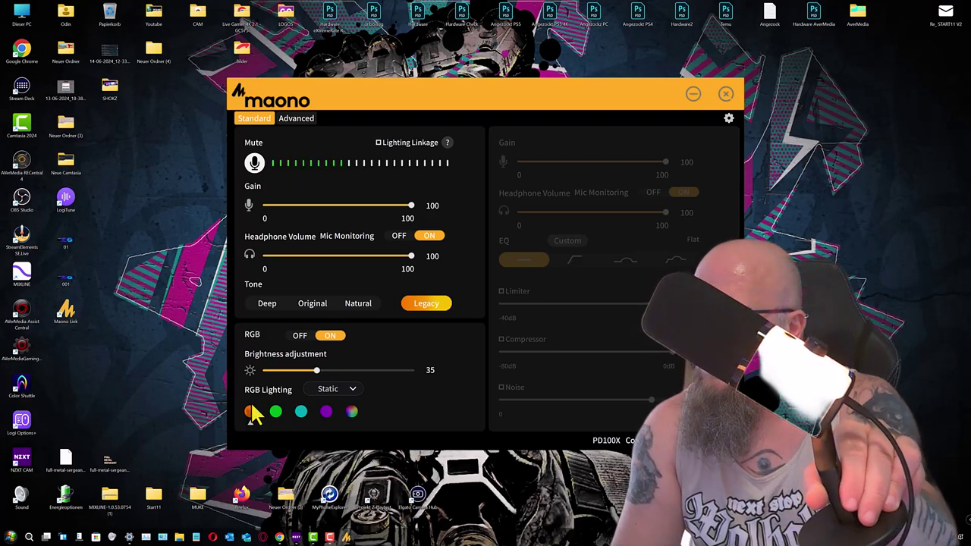
pyautogui.moveTo(317, 372); pyautogui.dragTo(271, 386)
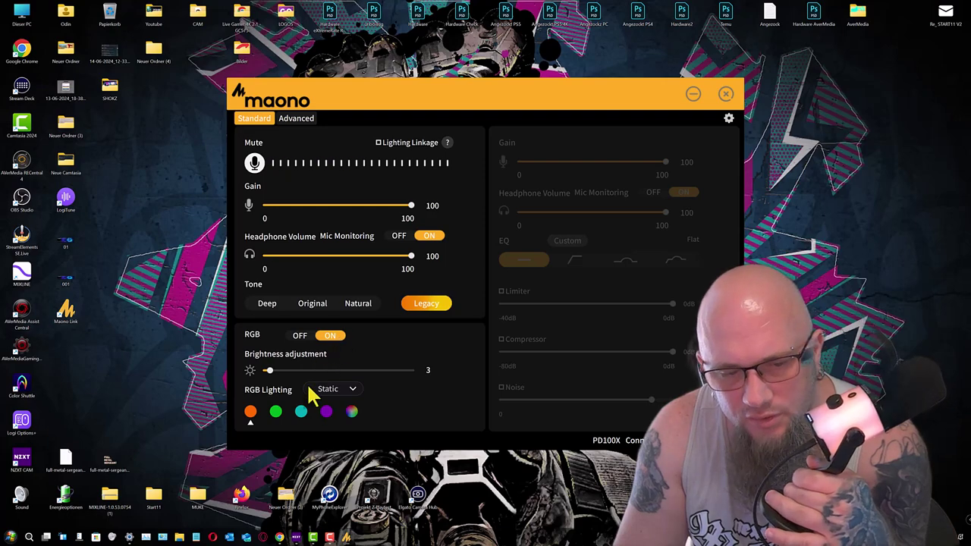
pyautogui.click(276, 413)
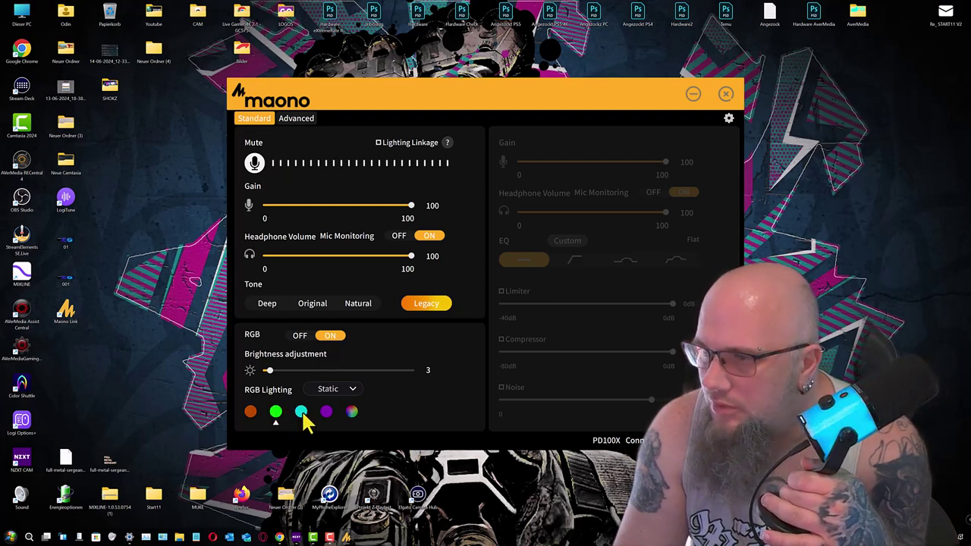
pyautogui.click(327, 414)
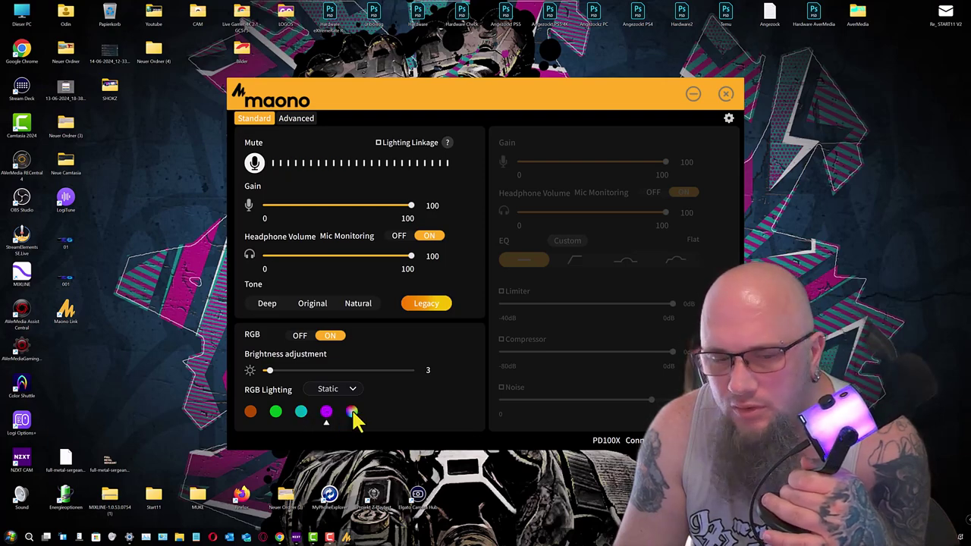
pyautogui.click(353, 413)
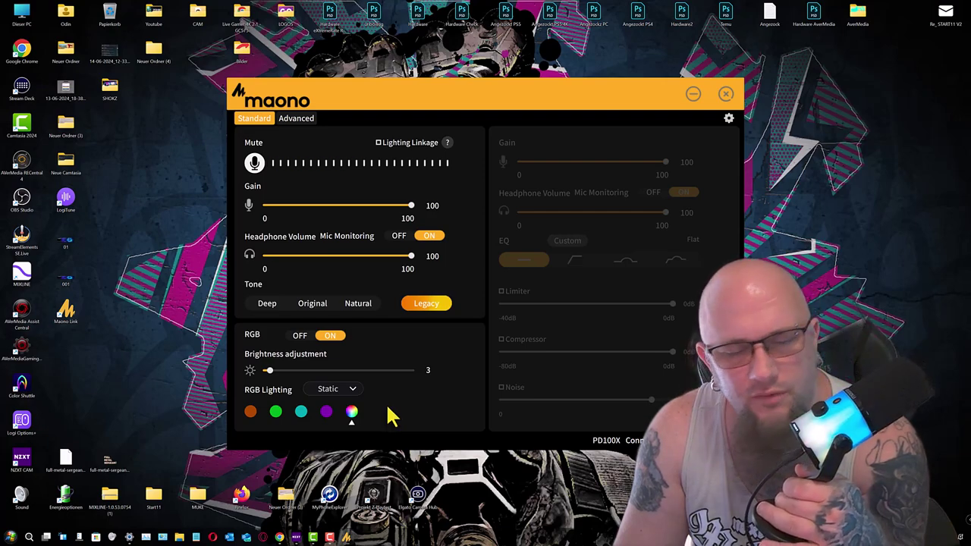
# Step: Switch the RGB lighting to Pulse and preview it in orange and multicolour
pyautogui.click(333, 390)
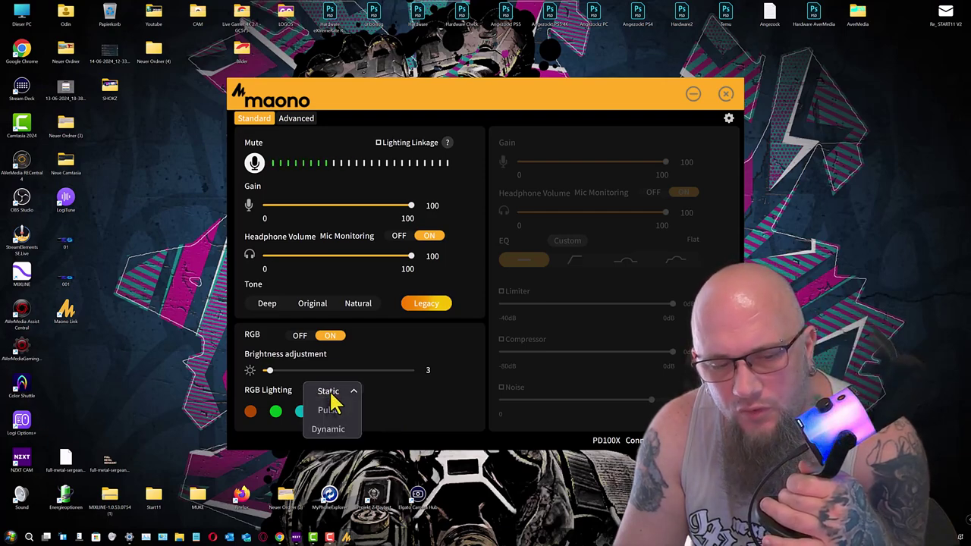
pyautogui.click(334, 410)
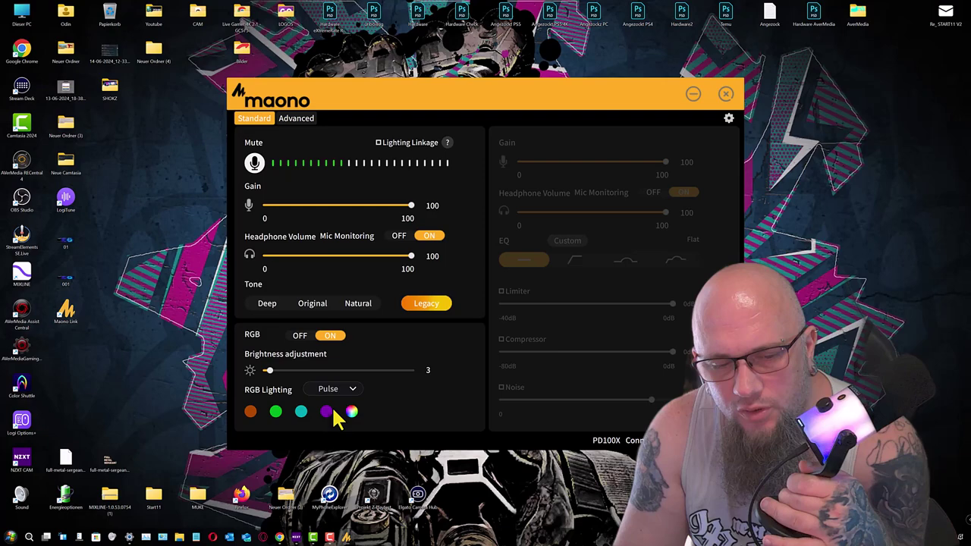
pyautogui.click(251, 412)
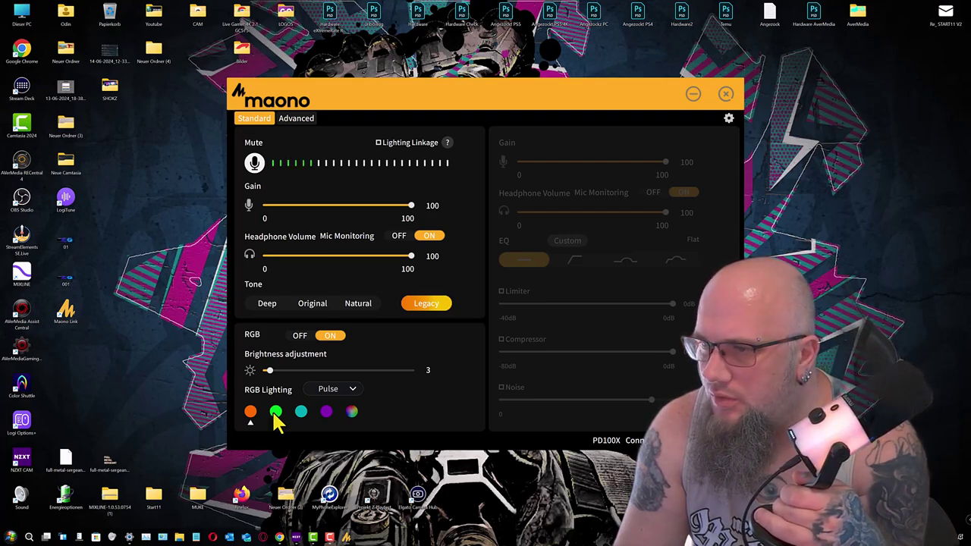
pyautogui.click(353, 412)
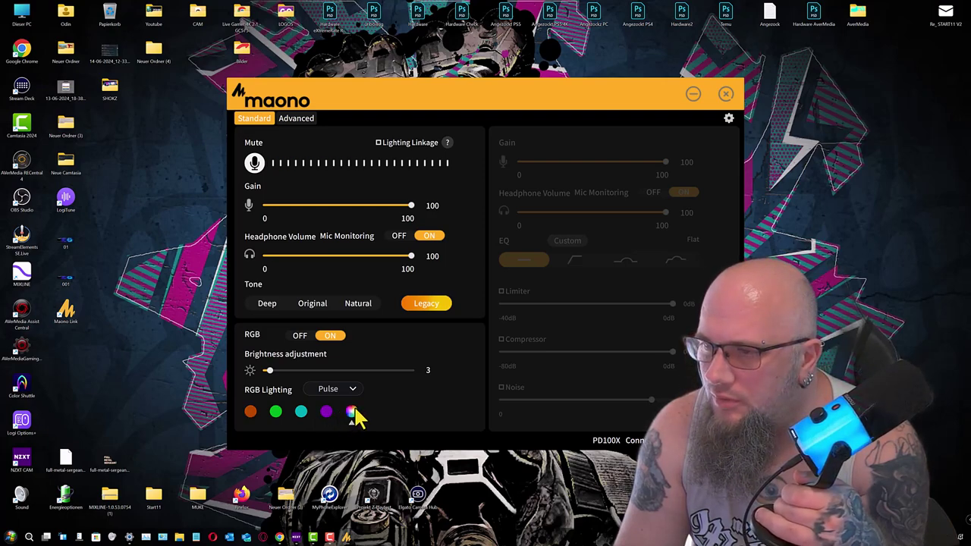
# Step: Switch the RGB lighting to Dynamic and compare the Dynamic I, Dynamic II and Level Meter effects
pyautogui.click(322, 391)
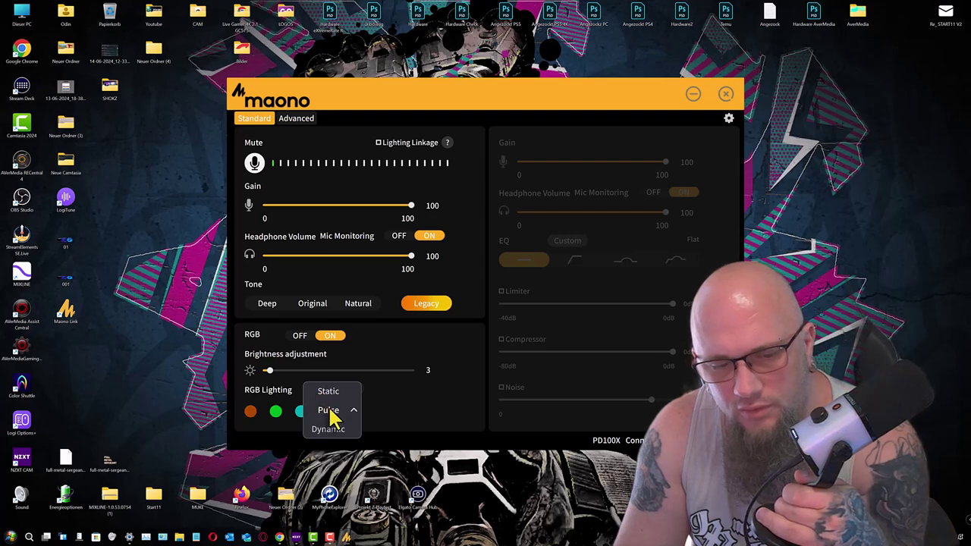
pyautogui.click(331, 429)
pyautogui.click(259, 419)
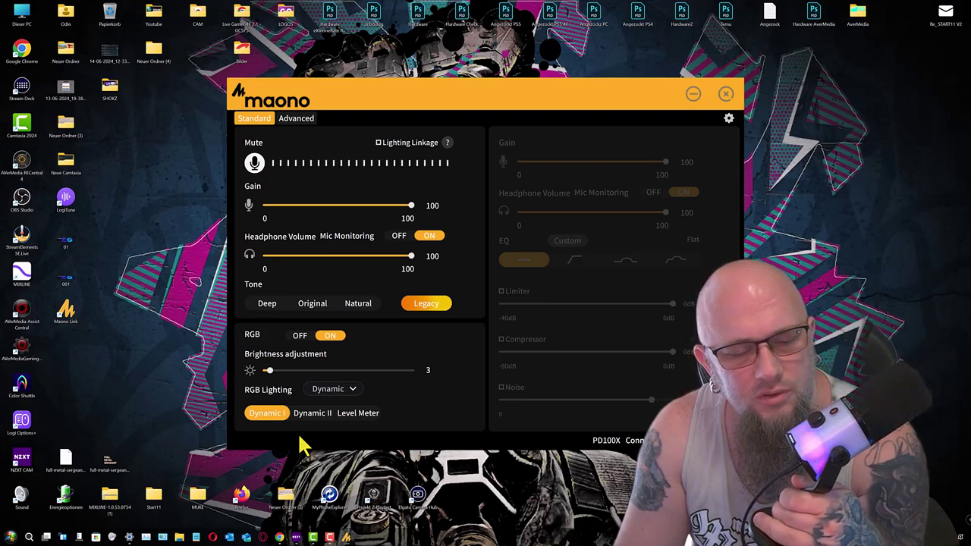
pyautogui.click(311, 416)
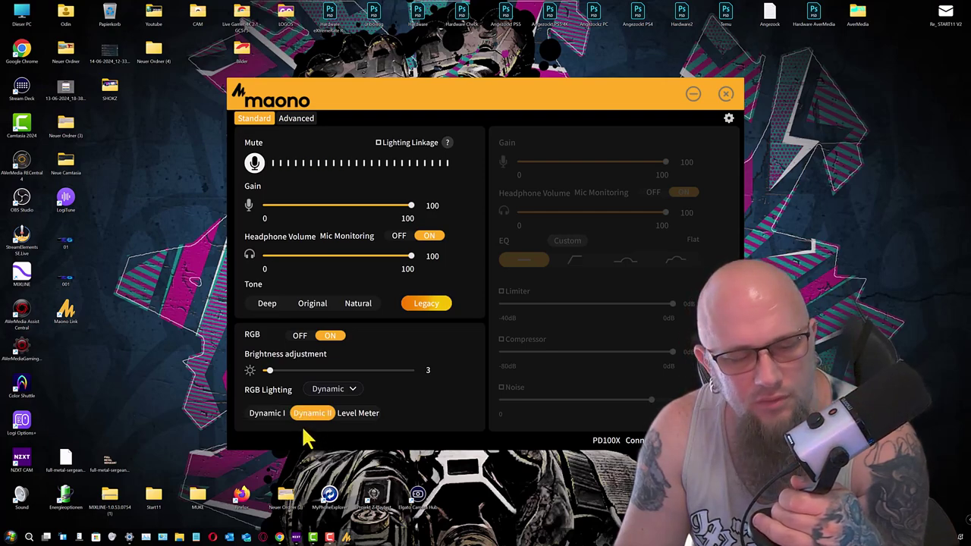
pyautogui.click(368, 416)
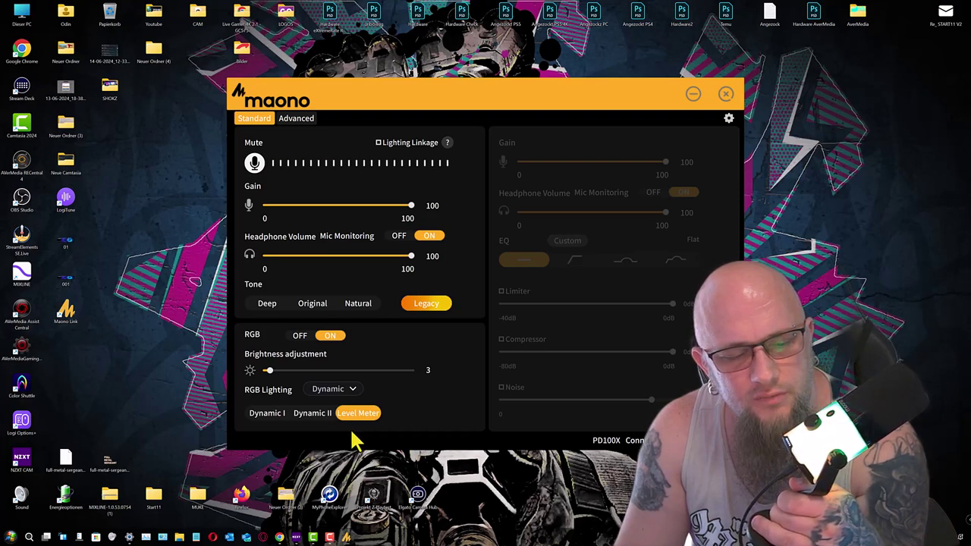
pyautogui.click(313, 415)
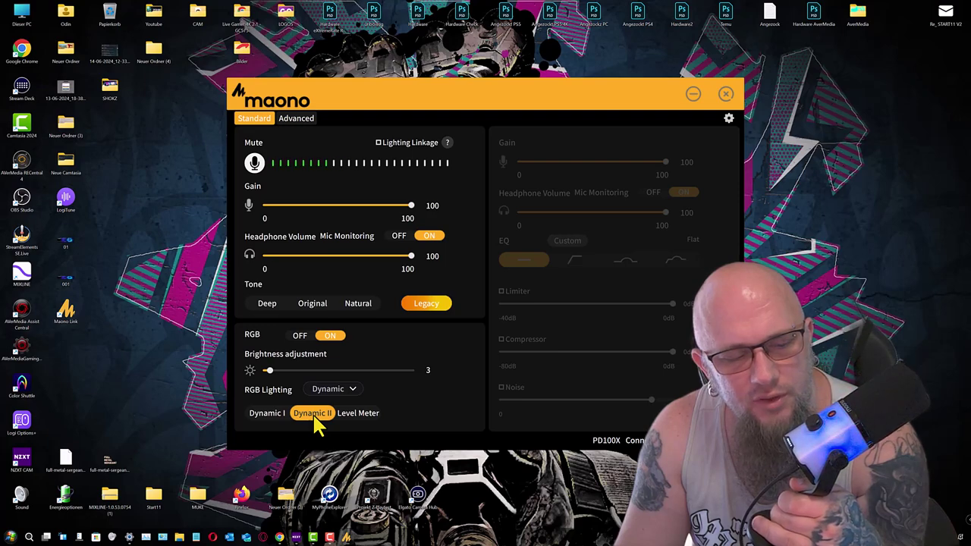
pyautogui.click(271, 416)
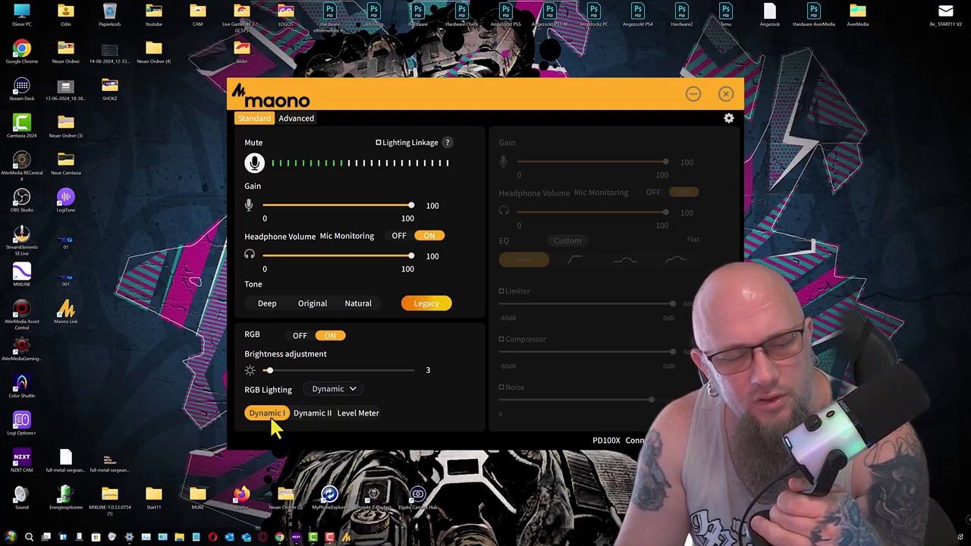
pyautogui.click(355, 417)
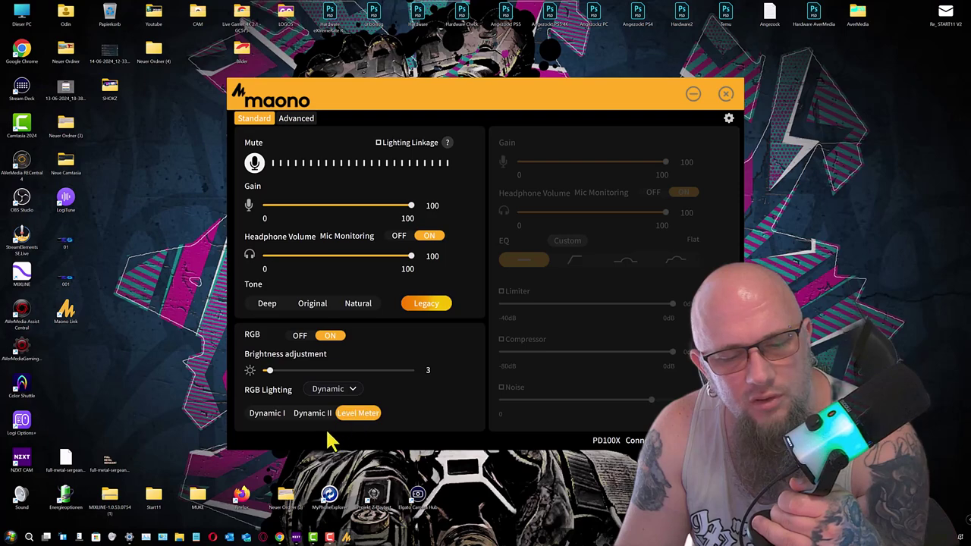
# Step: Set the RGB lighting back to Static with the multicolour option and a brightness of 30
pyautogui.click(328, 393)
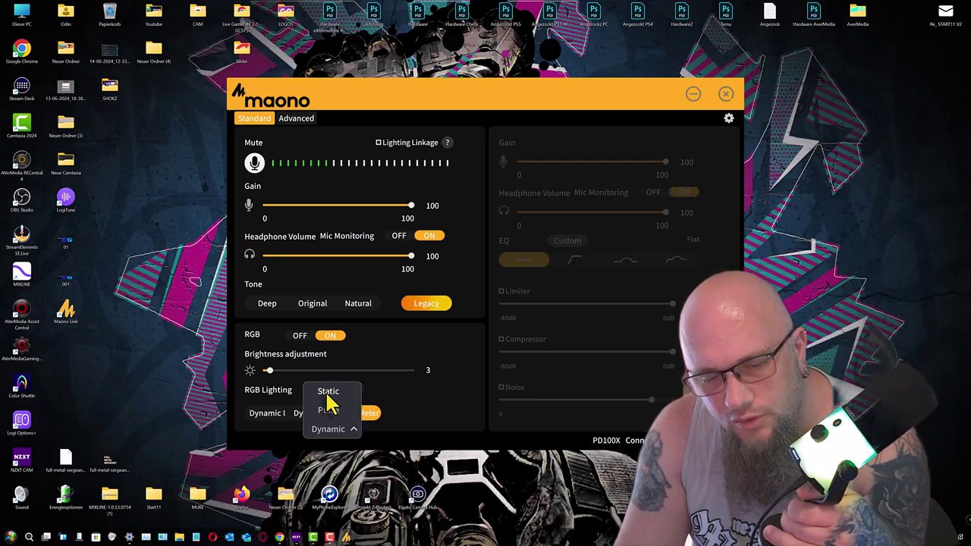
pyautogui.click(329, 401)
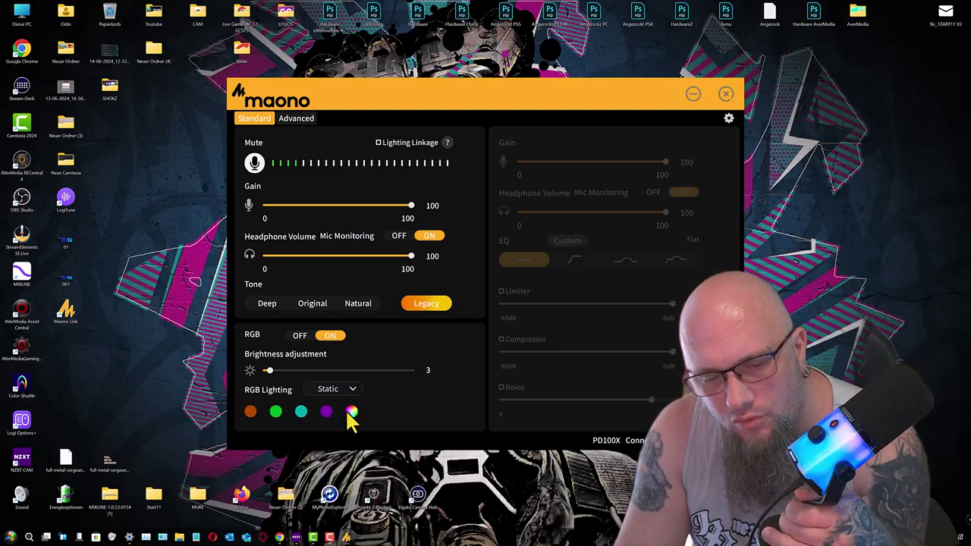
pyautogui.click(350, 413)
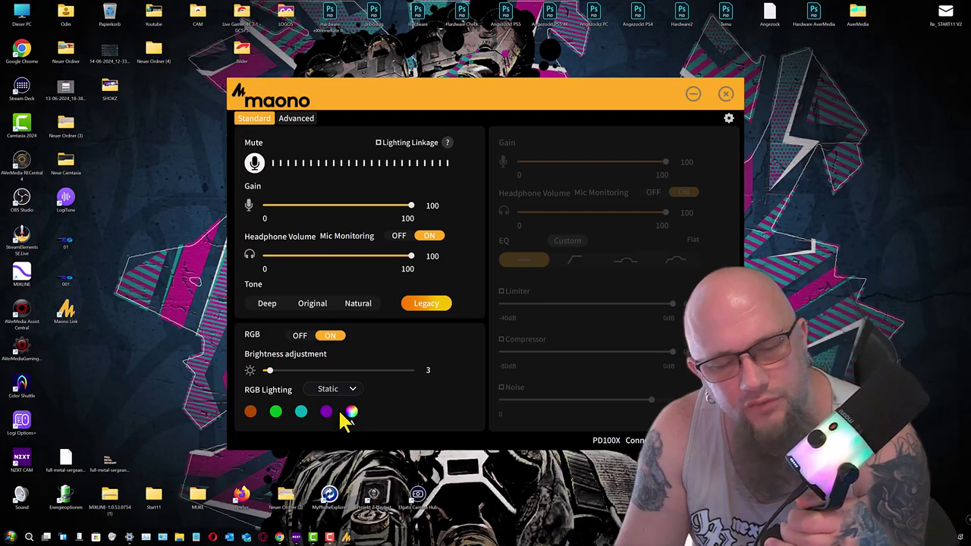
pyautogui.moveTo(267, 375); pyautogui.dragTo(309, 384)
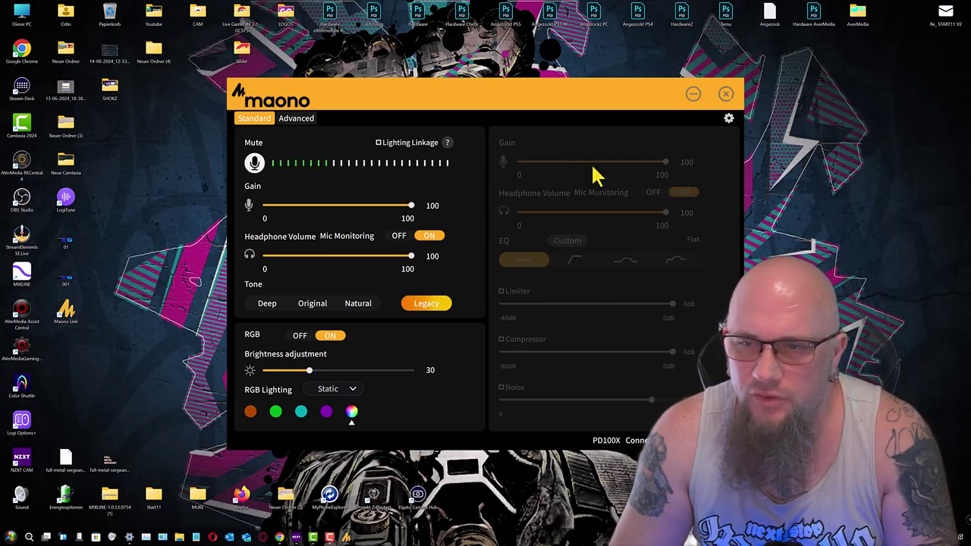
# Step: View the device information and Advanced mode, switch mic monitoring off and back on there, and return to Standard mode
pyautogui.click(729, 122)
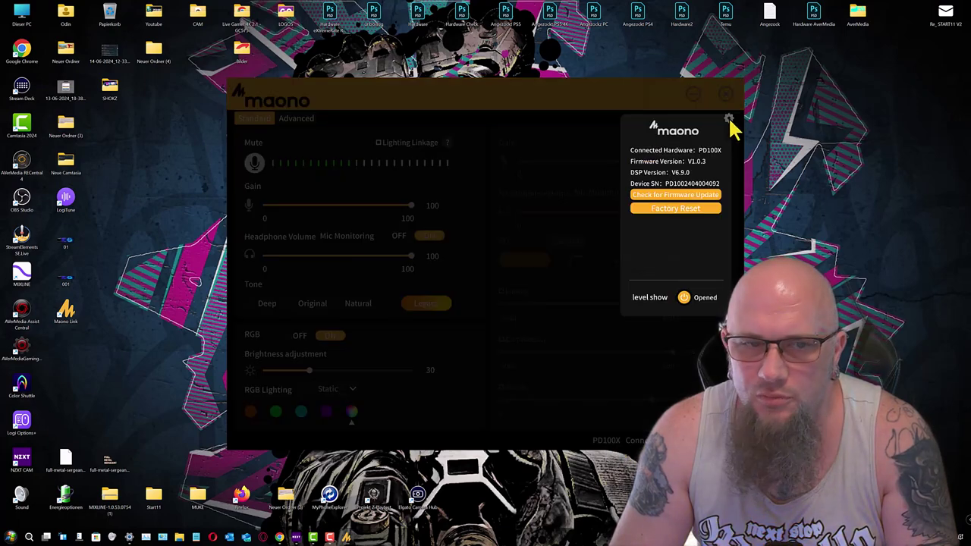
pyautogui.click(591, 202)
pyautogui.click(298, 119)
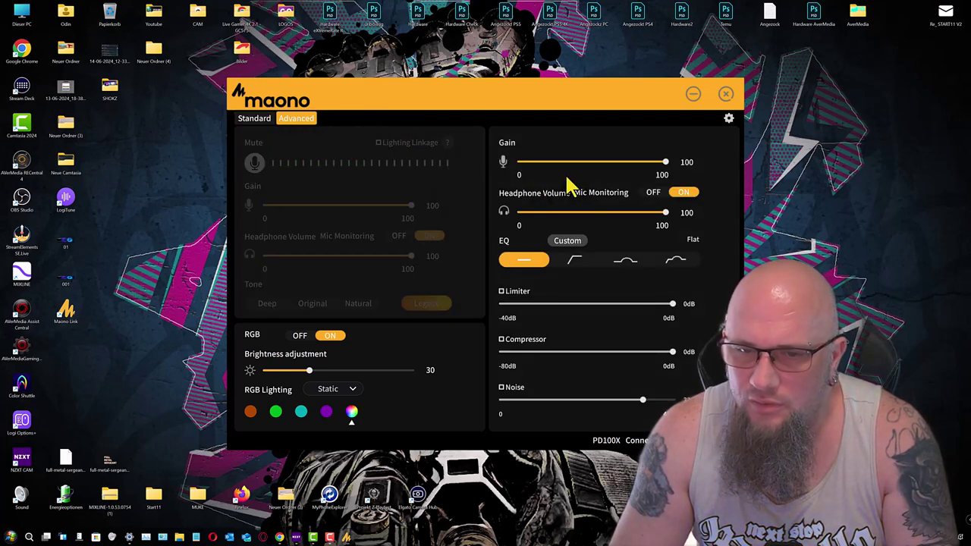
pyautogui.click(654, 193)
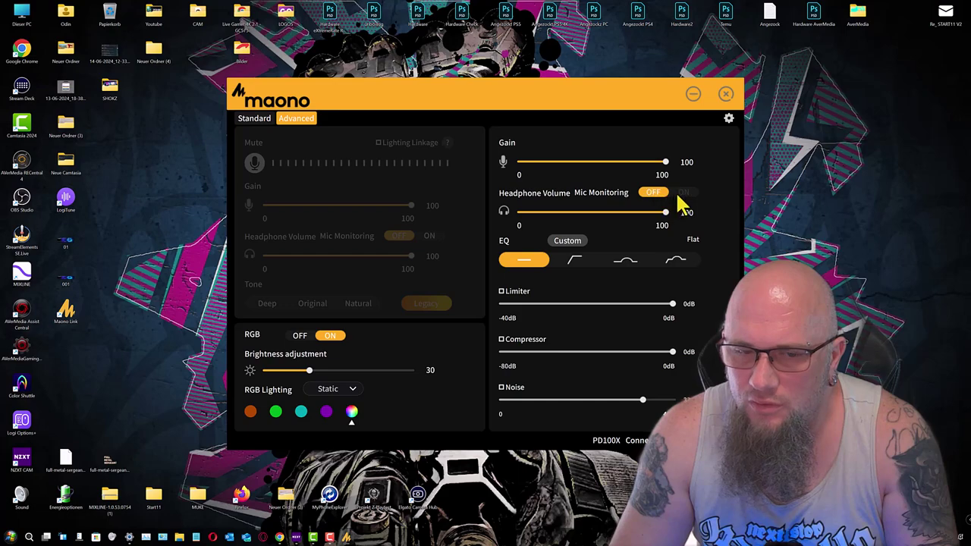
pyautogui.click(682, 194)
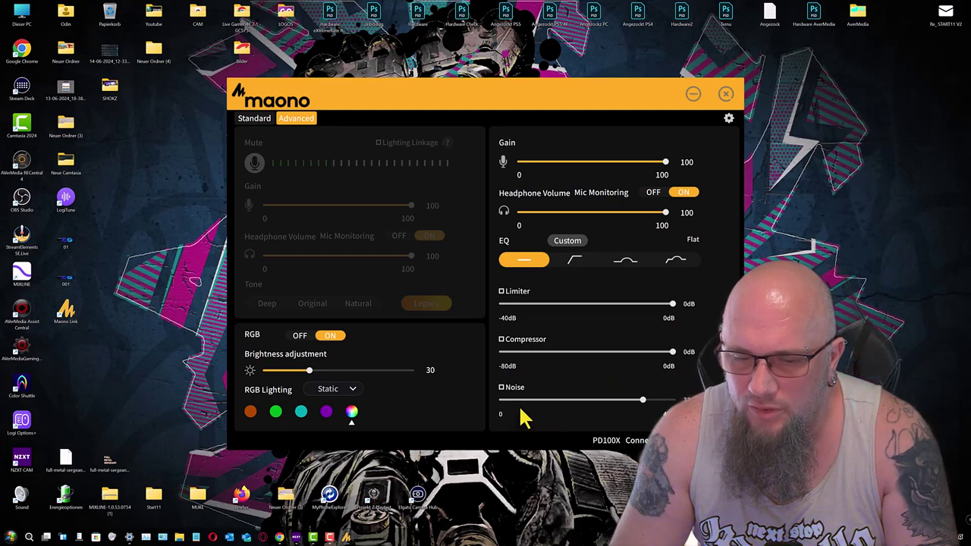
pyautogui.click(266, 122)
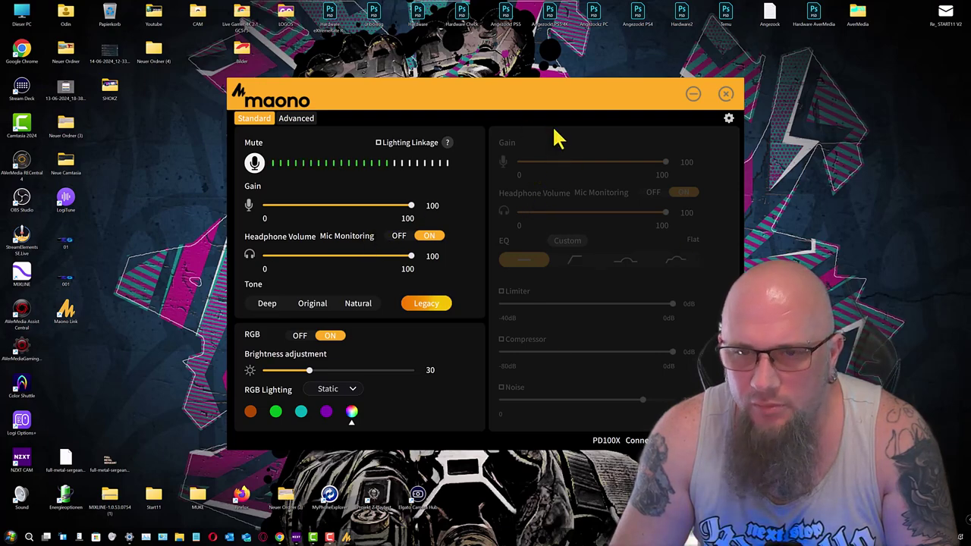
# Step: Move the Maono Link window to the desktop's upper-left corner and open the alphabetical index of installed apps
pyautogui.moveTo(542, 97); pyautogui.dragTo(318, 22)
pyautogui.click(10, 537)
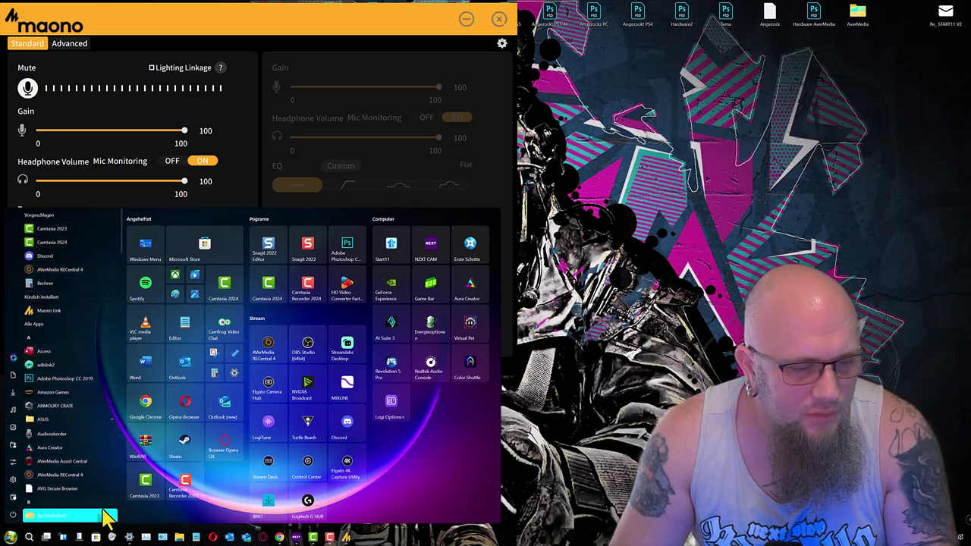
pyautogui.click(49, 342)
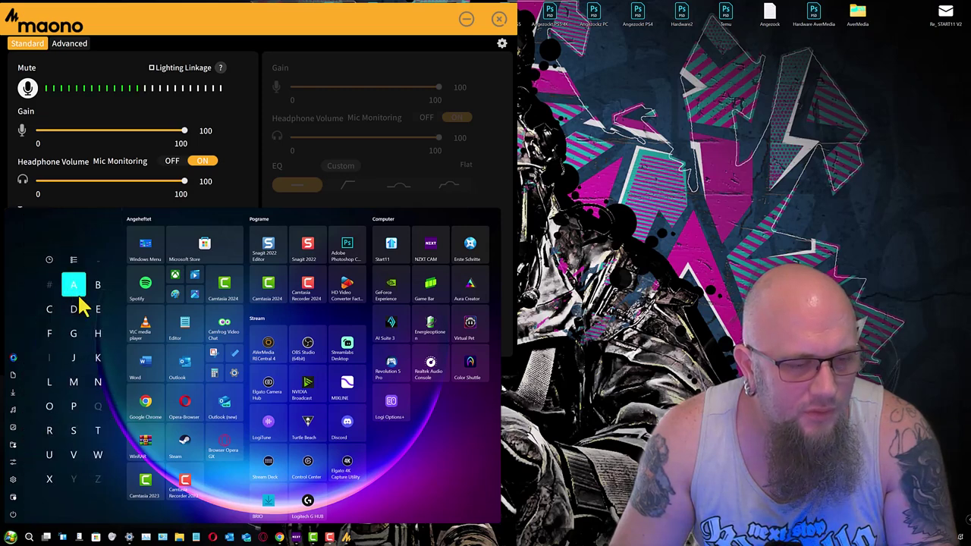
# Step: Search Windows for a recorder app, then switch to Audiorekorder and place its window below the Maono Link tone settings
pyautogui.click(29, 538)
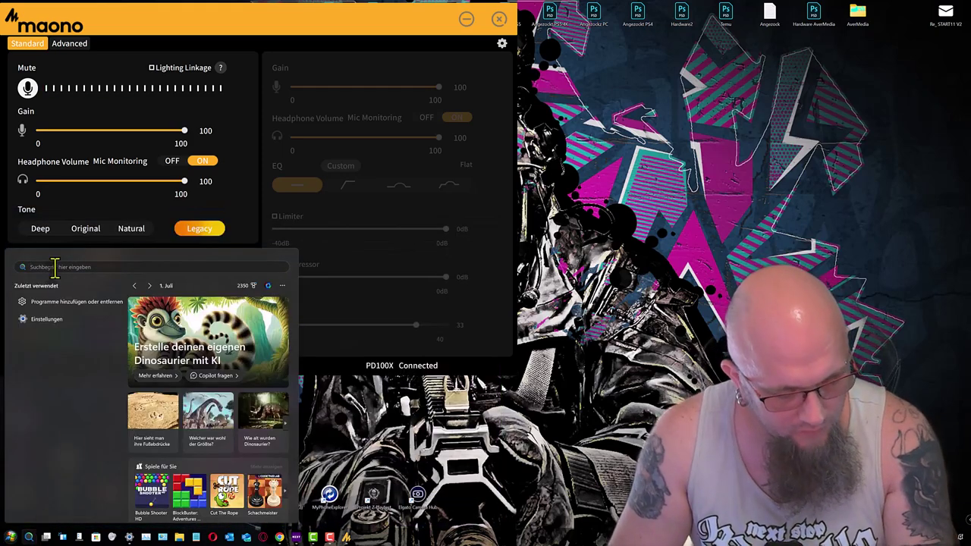
pyautogui.write('rechner')
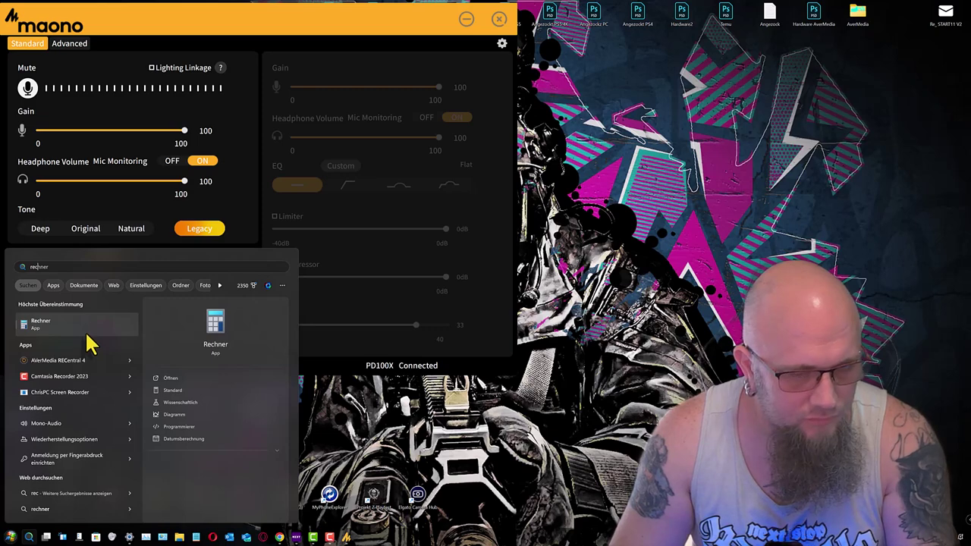
pyautogui.write('o')
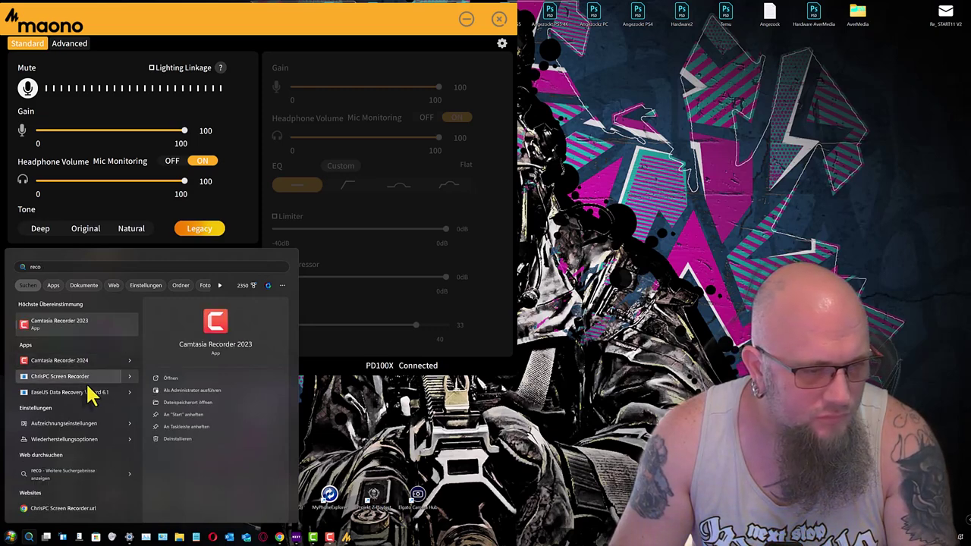
pyautogui.write('r')
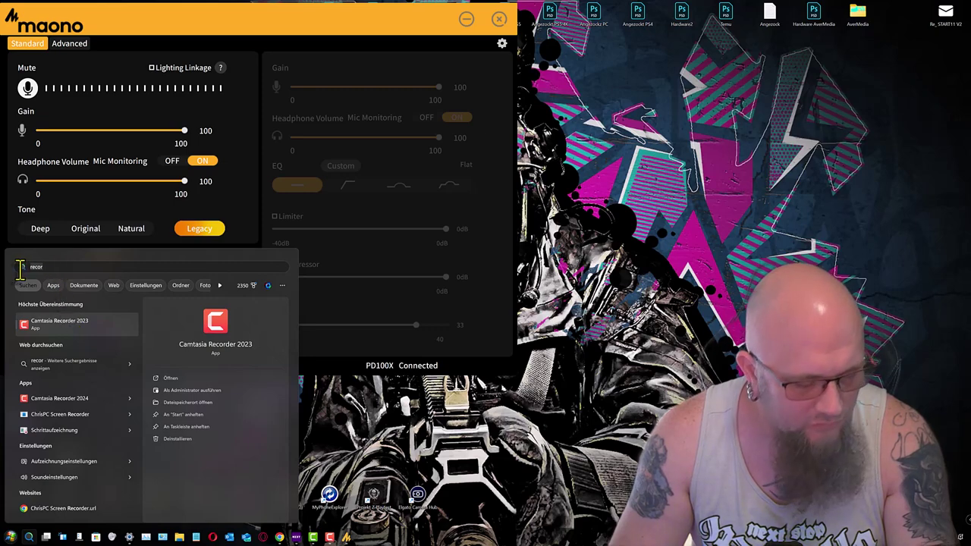
pyautogui.press('BackSpace')
pyautogui.press('BackSpace')
pyautogui.write('hner')
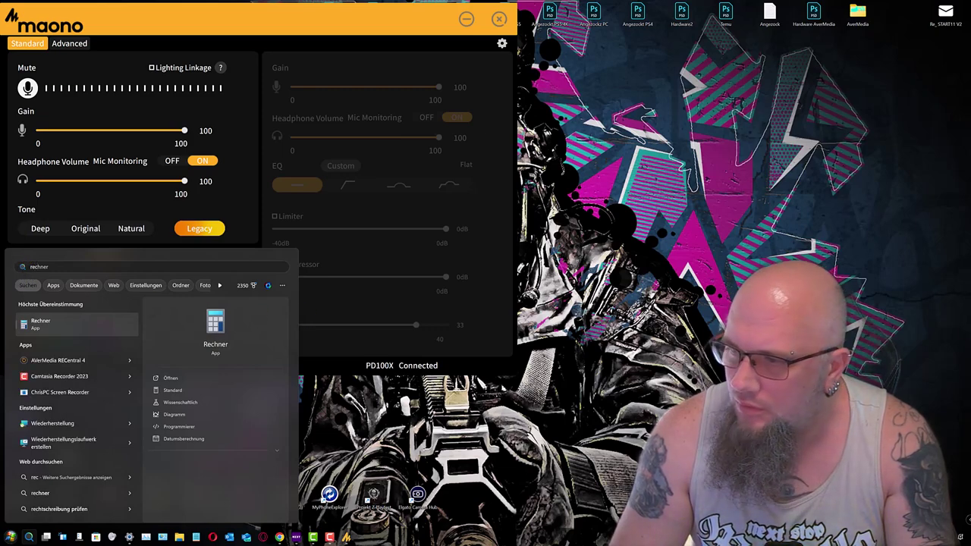
pyautogui.press('Escape')
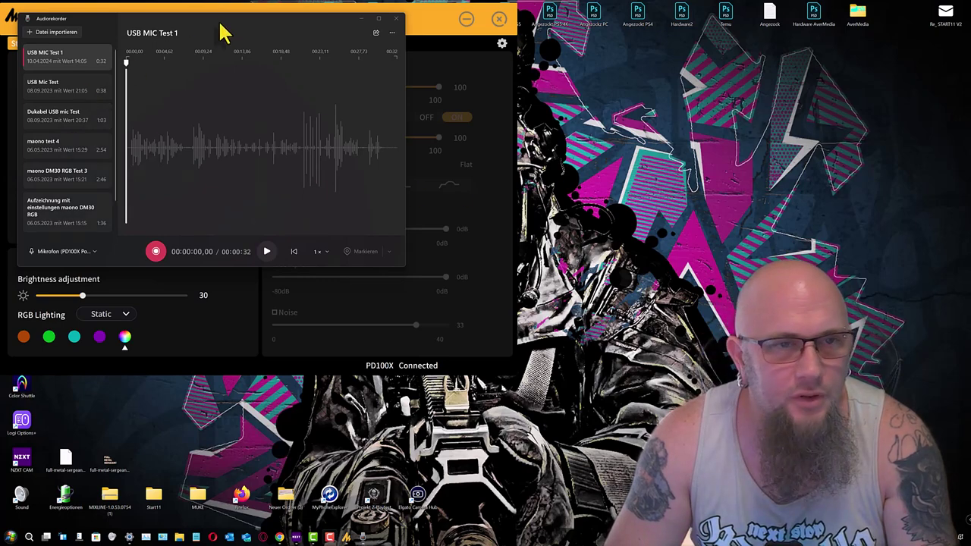
pyautogui.moveTo(220, 28); pyautogui.dragTo(231, 289)
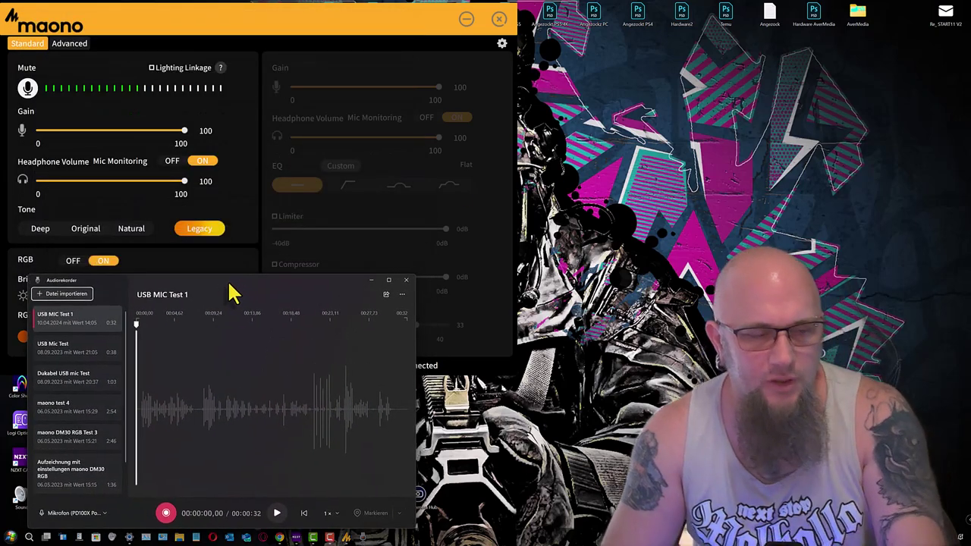
# Step: Delete the old recordings "USB Mic Test" and "USB MIC Test 1"
pyautogui.rightClick(74, 353)
pyautogui.click(97, 395)
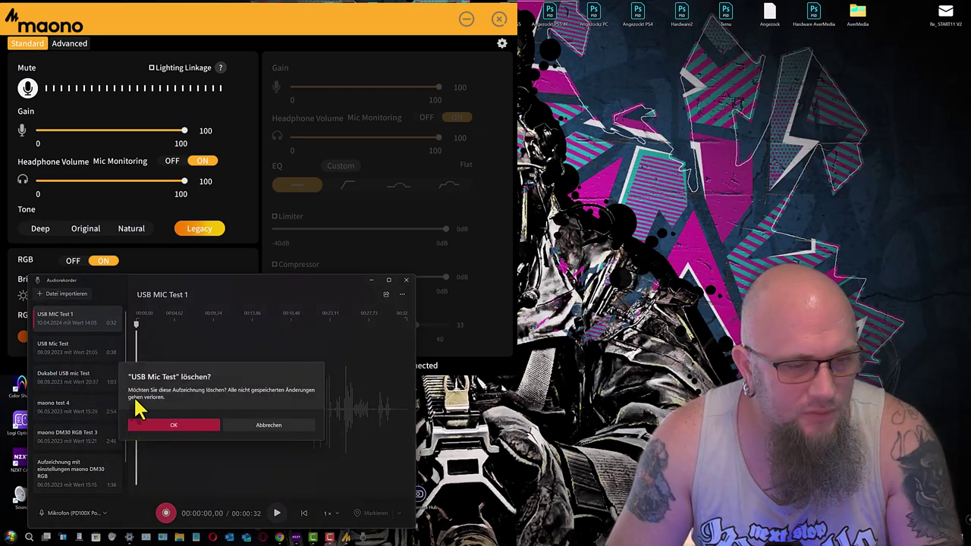
pyautogui.click(152, 429)
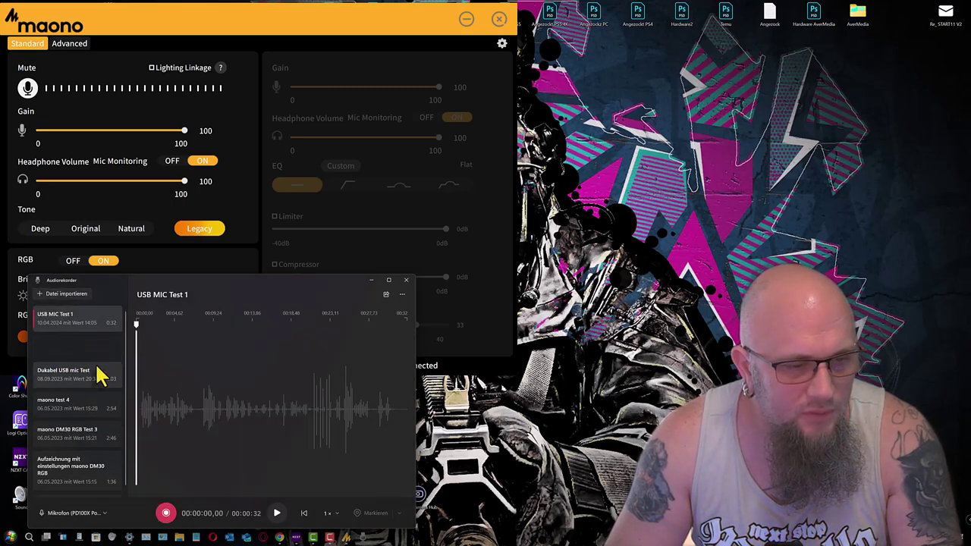
pyautogui.click(77, 460)
pyautogui.click(70, 318)
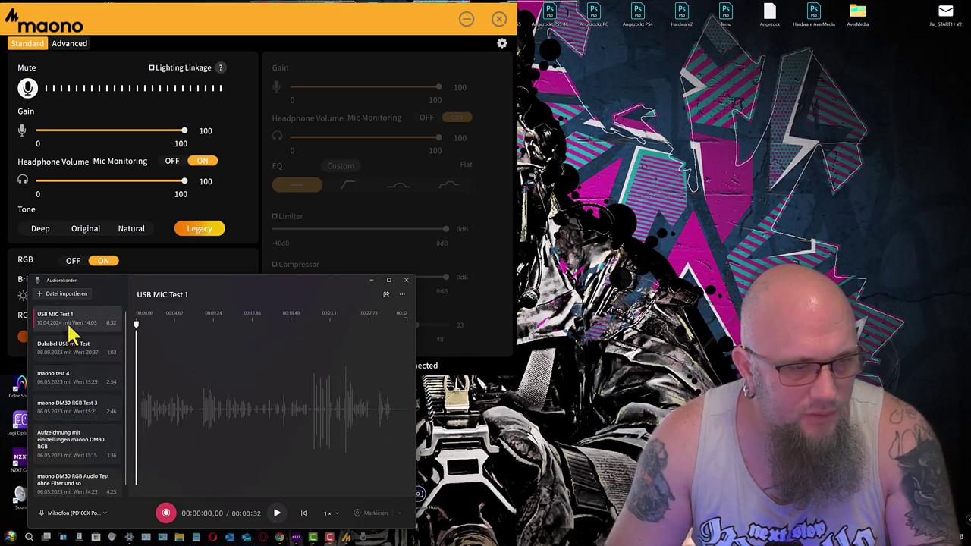
pyautogui.click(74, 377)
pyautogui.click(68, 323)
pyautogui.click(76, 346)
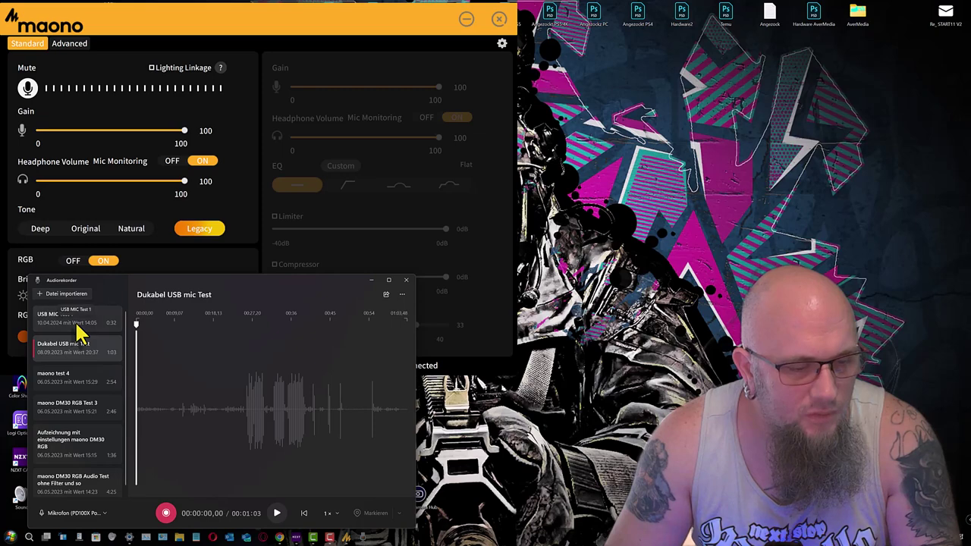
pyautogui.rightClick(97, 323)
pyautogui.click(113, 384)
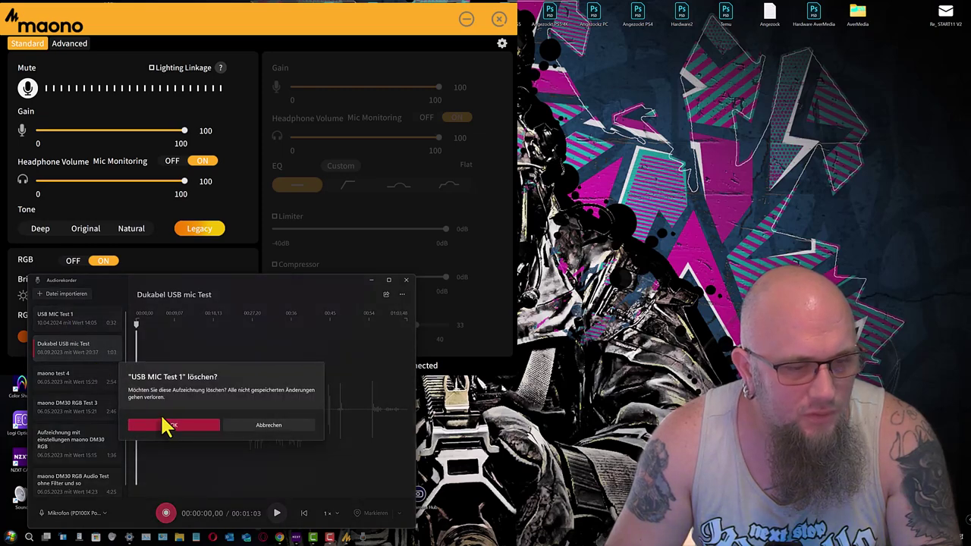
pyautogui.click(167, 427)
# Step: Delete the recordings "Dukabel USB mic Test" and "maono test 4"
pyautogui.rightClick(85, 327)
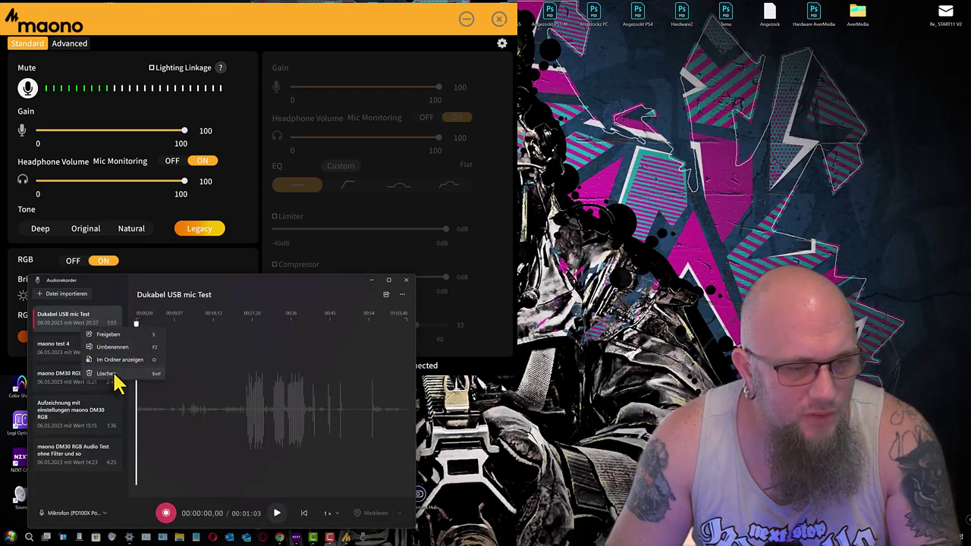
pyautogui.click(114, 383)
pyautogui.click(161, 427)
pyautogui.rightClick(70, 334)
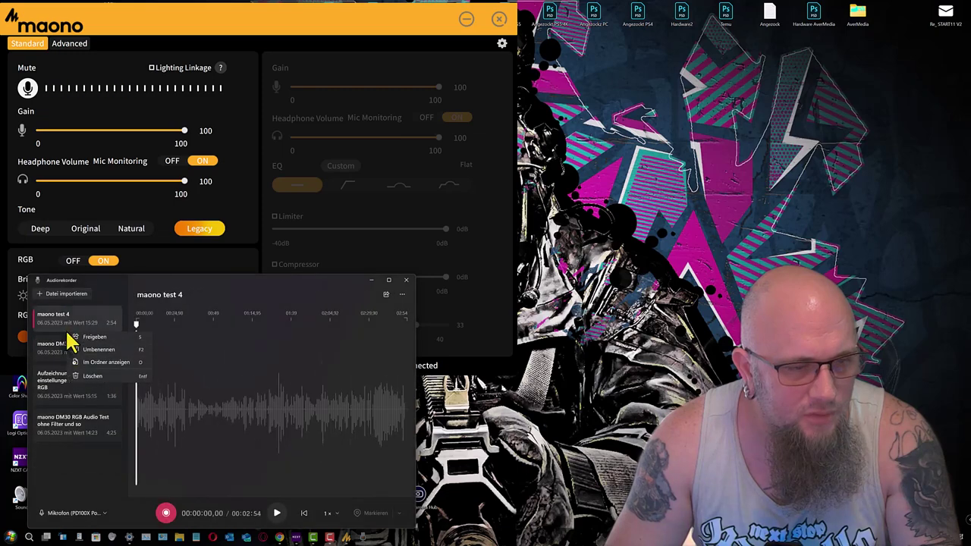
pyautogui.click(95, 383)
pyautogui.click(150, 428)
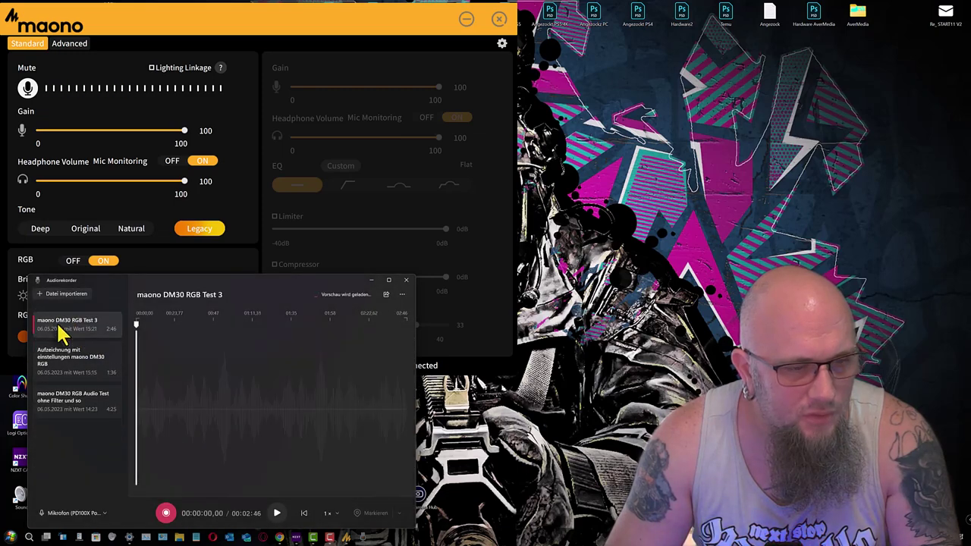
# Step: Delete the three remaining maono DM30 RGB recordings so that the recording list is emptied
pyautogui.rightClick(70, 334)
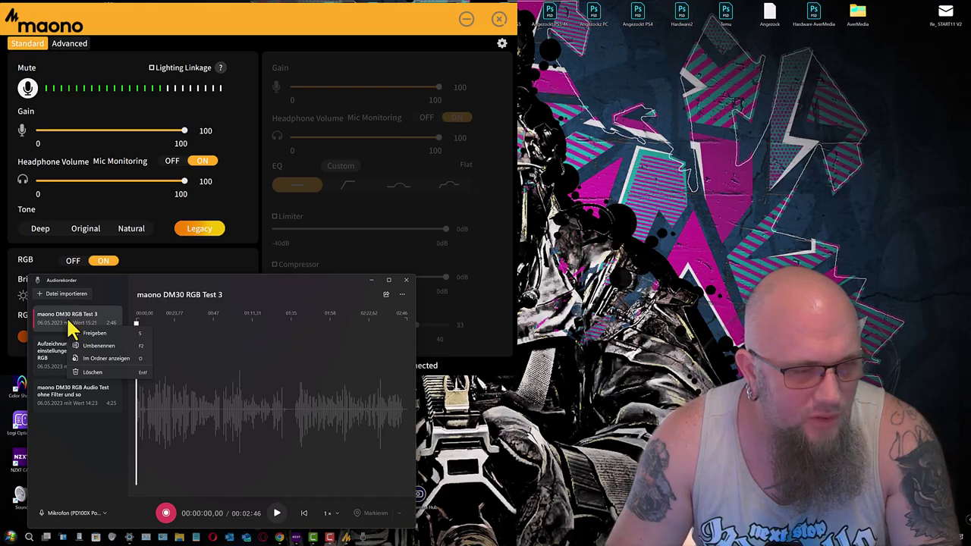
pyautogui.click(104, 374)
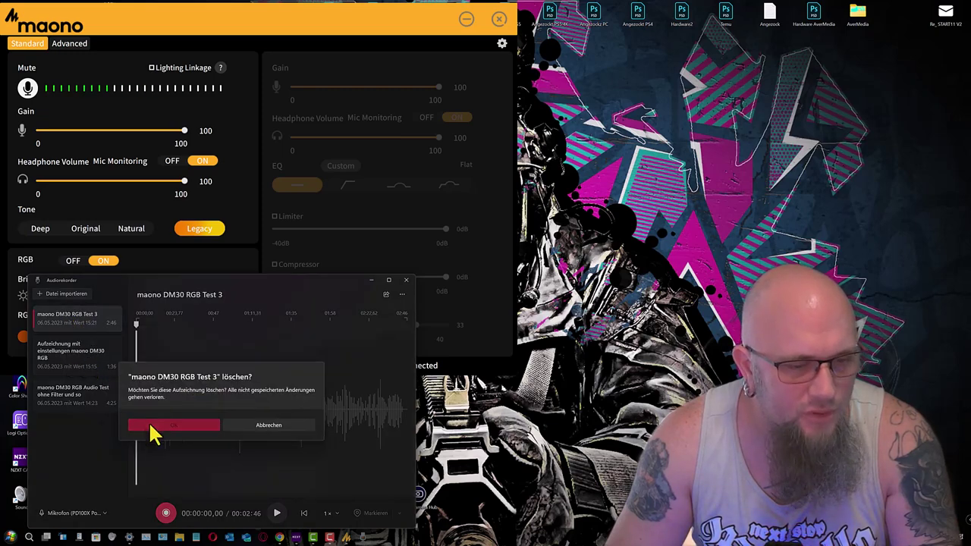
pyautogui.click(152, 427)
pyautogui.rightClick(65, 329)
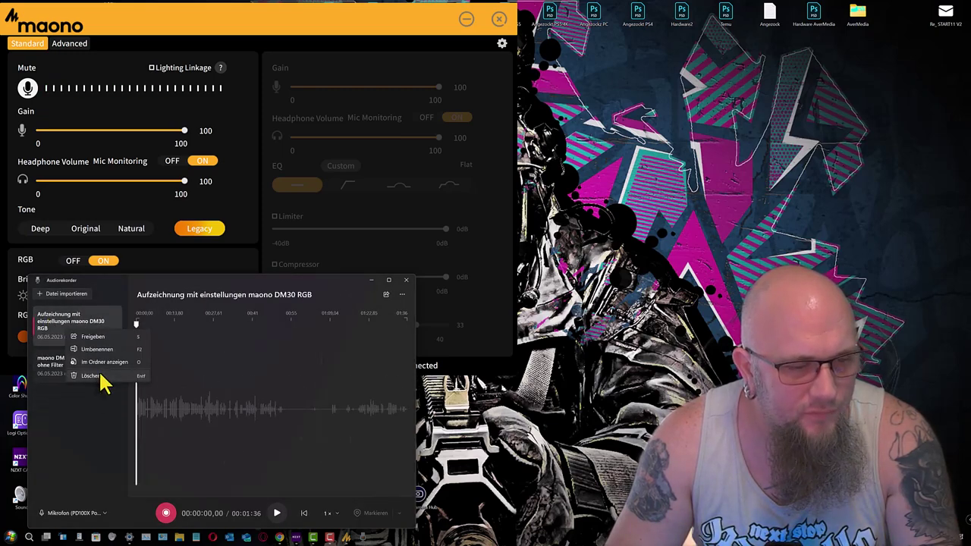
pyautogui.click(103, 377)
pyautogui.click(154, 429)
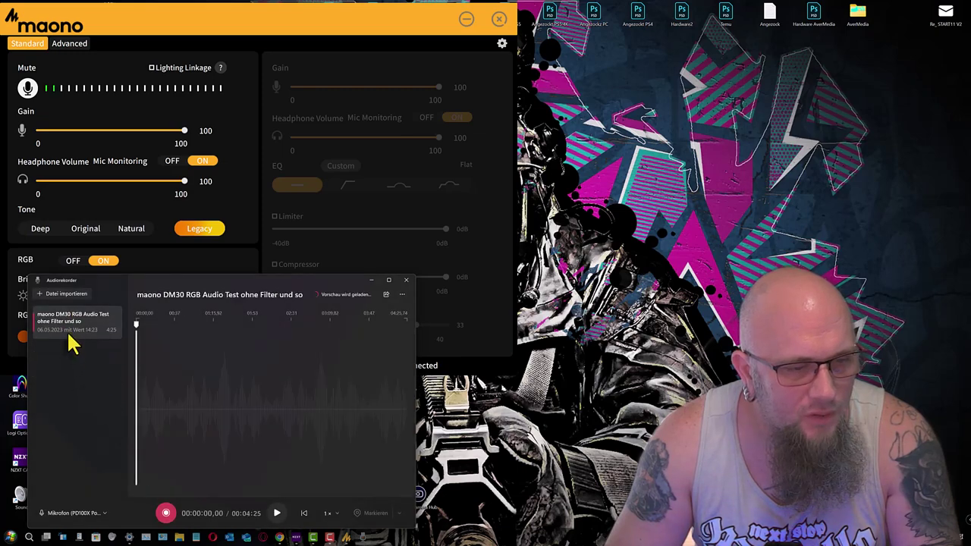
pyautogui.rightClick(69, 338)
pyautogui.click(103, 382)
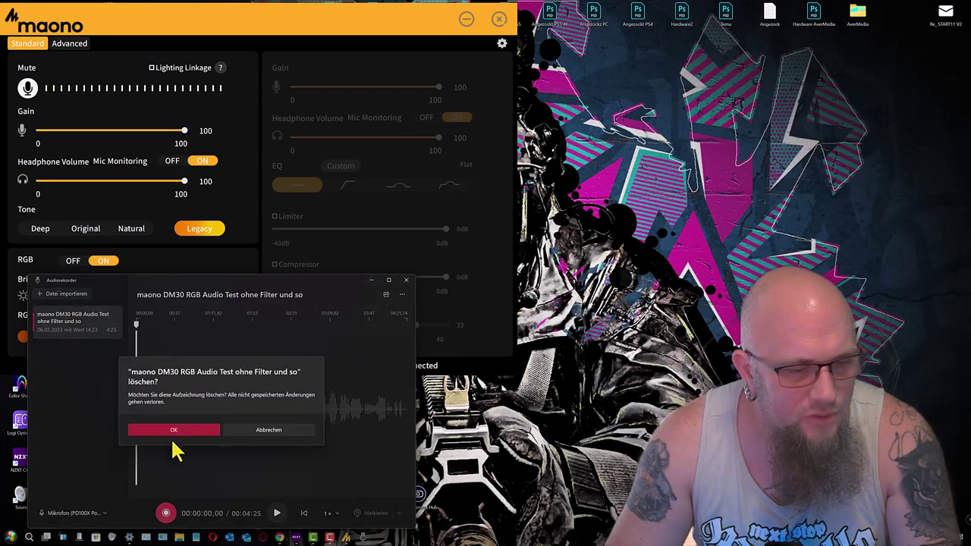
pyautogui.click(177, 427)
# Step: Choose the PD100X Podcast Microphone as the recorder's input and move the recorder window into the desktop's lower-left corner
pyautogui.click(96, 513)
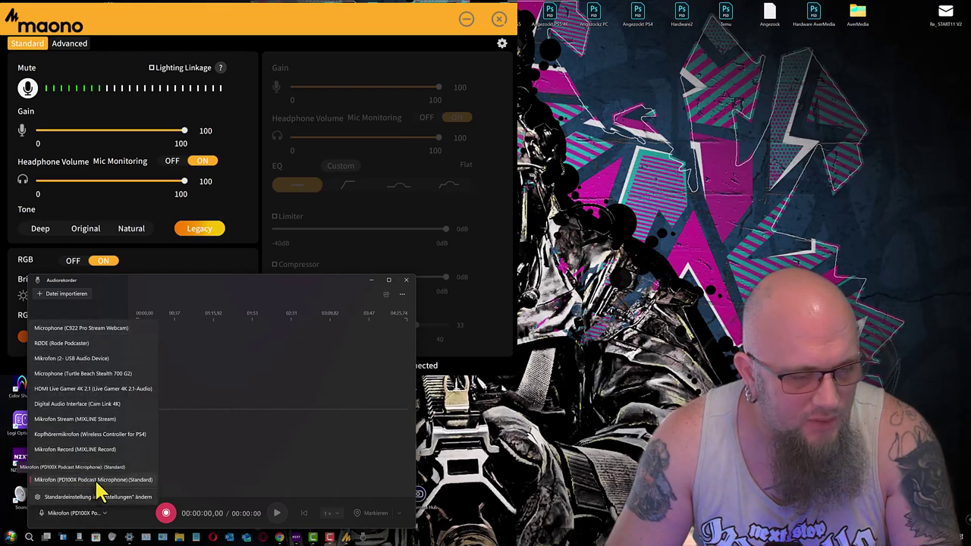
pyautogui.click(135, 482)
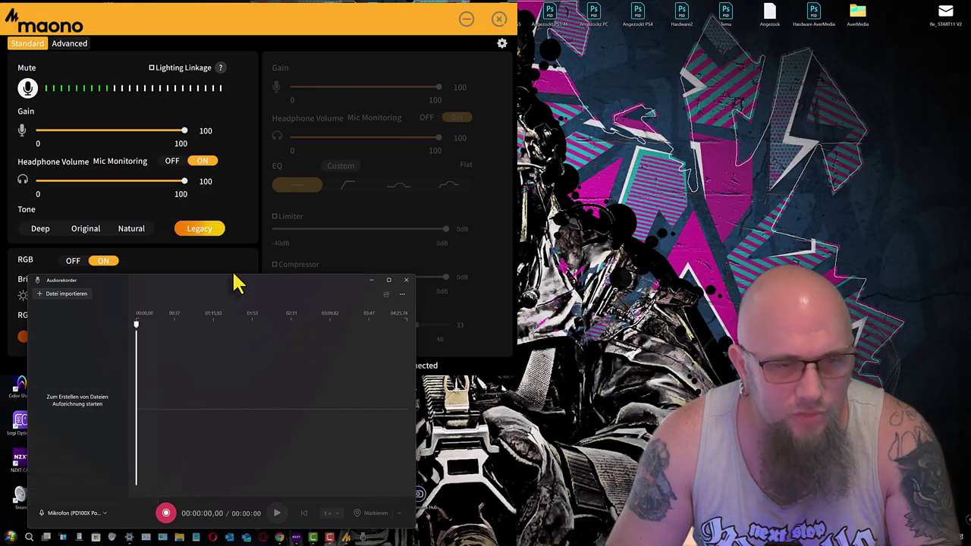
pyautogui.moveTo(228, 286); pyautogui.dragTo(203, 310)
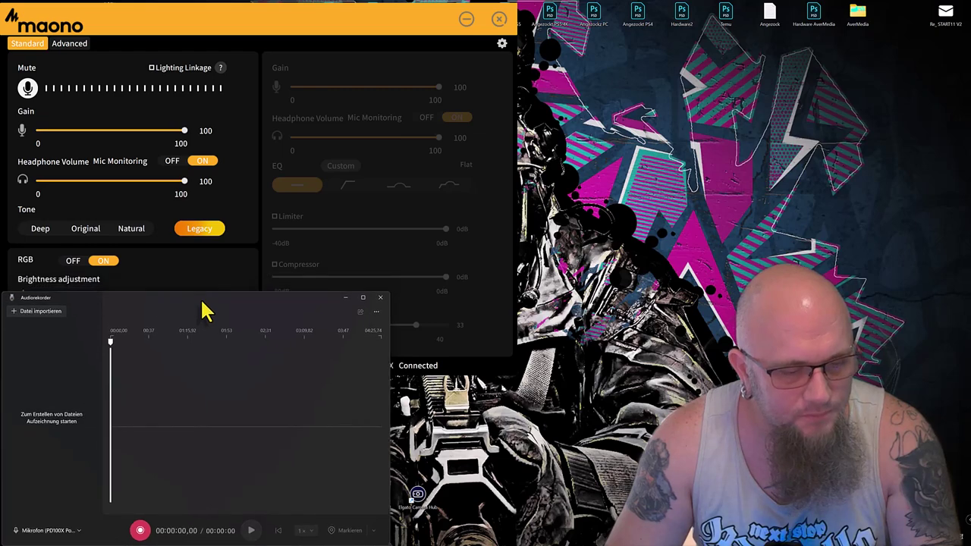
# Step: Switch to Maono Link and set the microphone gain to 80
pyautogui.click(372, 30)
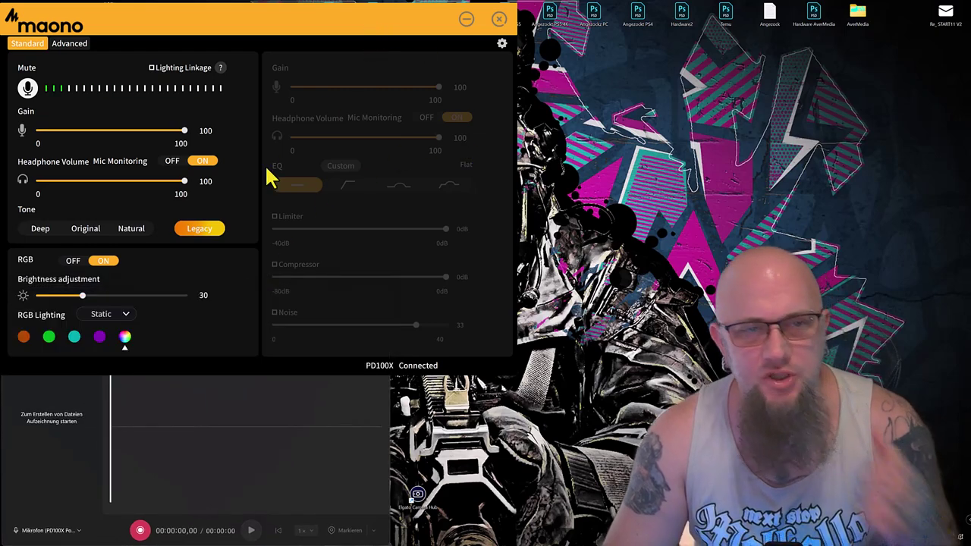
pyautogui.click(159, 131)
pyautogui.moveTo(159, 132); pyautogui.dragTo(155, 132)
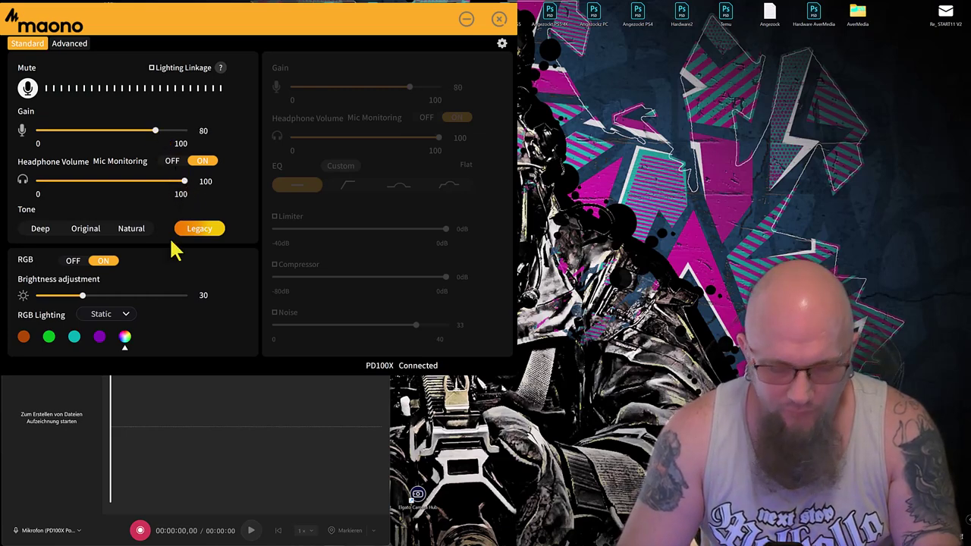
# Step: Start a recording in Audiorekorder and raise the microphone gain to 100 while it runs
pyautogui.click(141, 530)
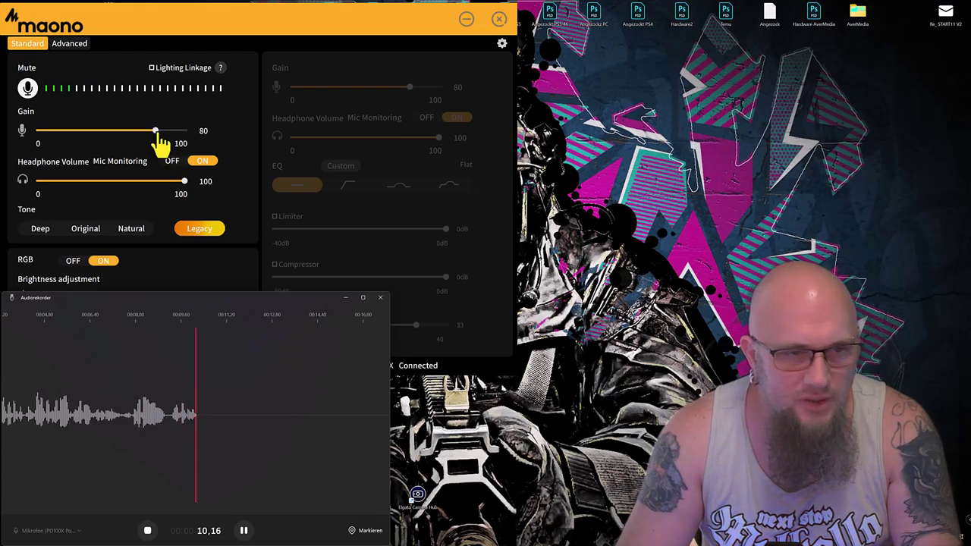
pyautogui.moveTo(155, 132); pyautogui.dragTo(231, 136)
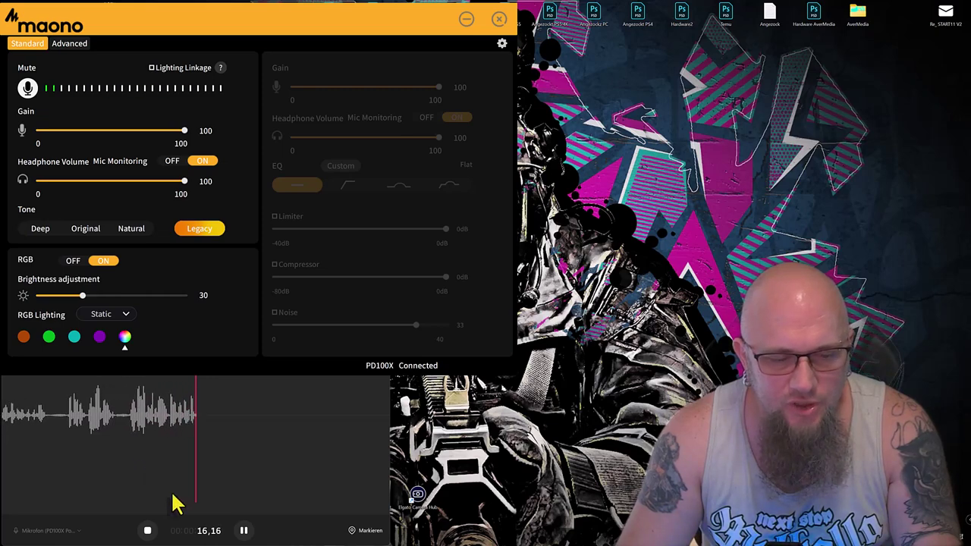
pyautogui.click(308, 540)
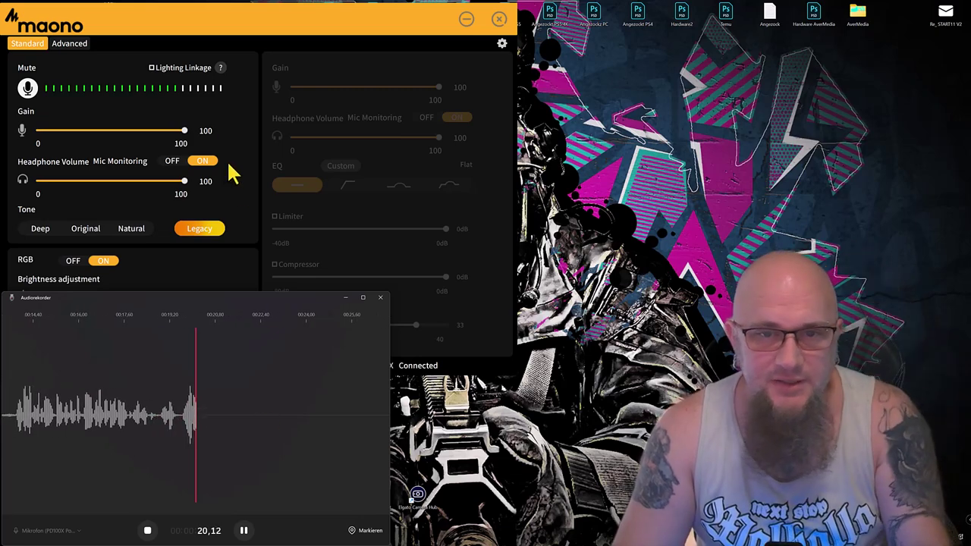
# Step: Switch Maono Link to Advanced mode, lower the gain to 50 for comparison and return it to 100
pyautogui.click(75, 43)
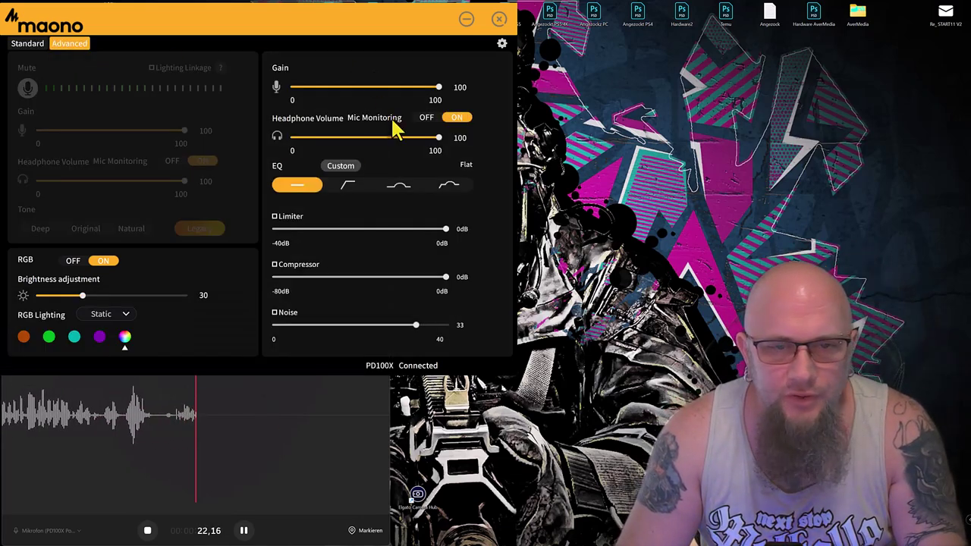
pyautogui.moveTo(438, 92); pyautogui.dragTo(368, 100)
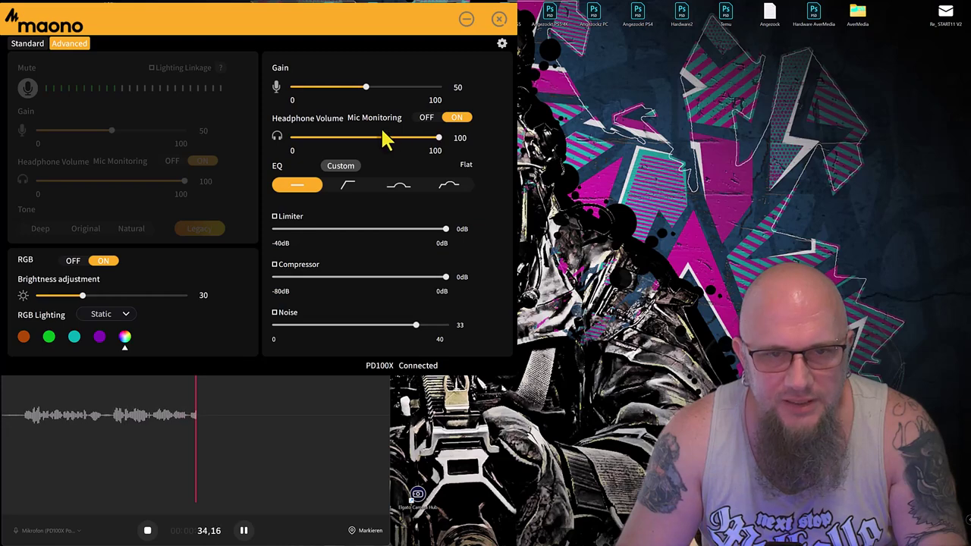
pyautogui.moveTo(367, 88); pyautogui.dragTo(459, 92)
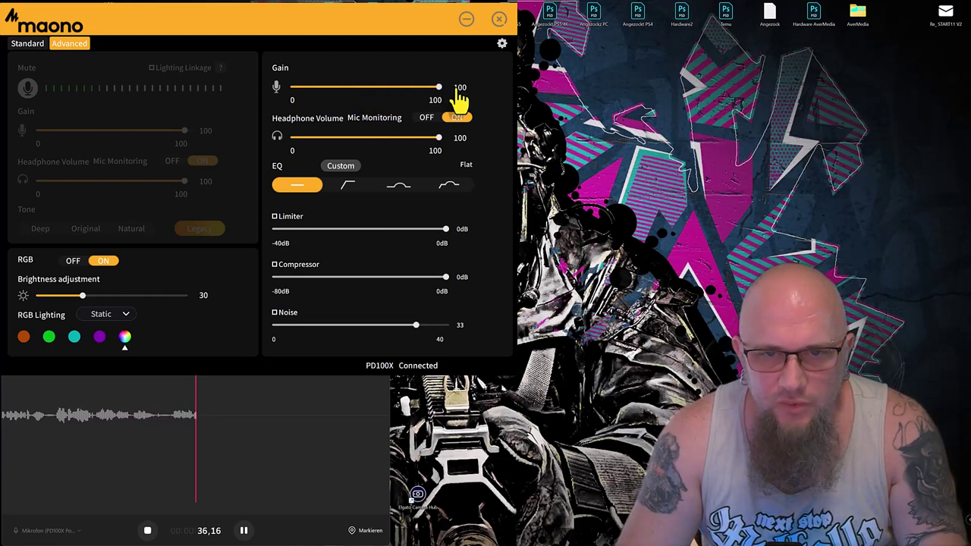
# Step: Inspect the custom EQ with its Standard and Advanced frequency bands, then close it
pyautogui.click(343, 167)
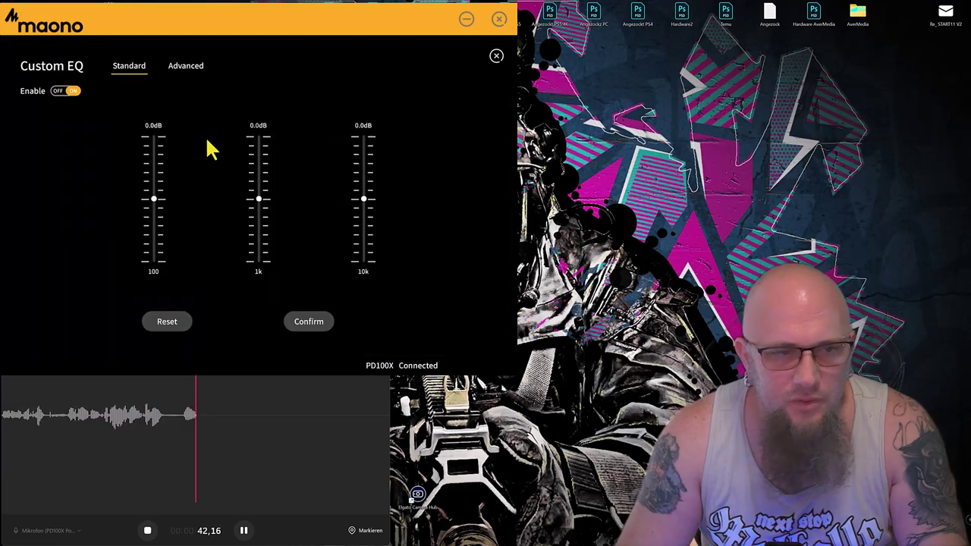
pyautogui.click(73, 91)
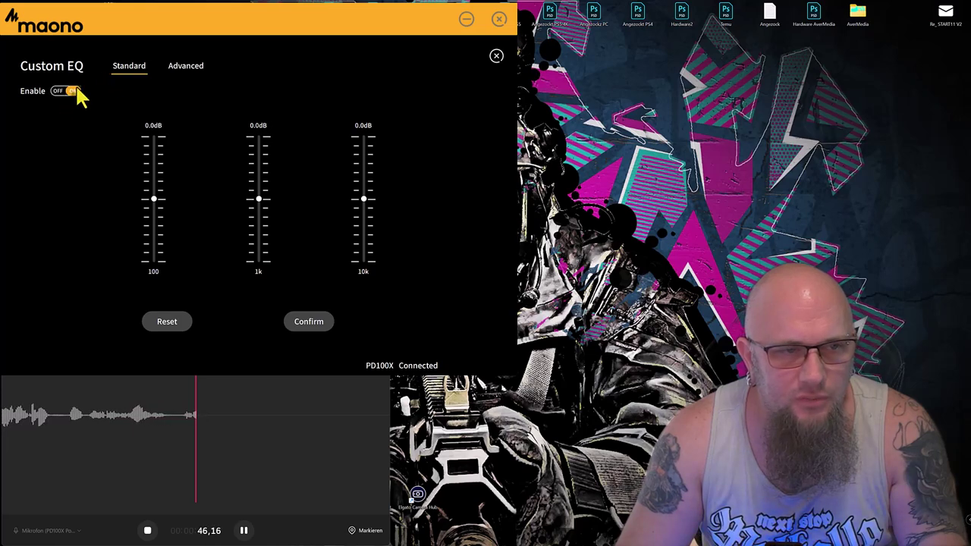
pyautogui.click(186, 67)
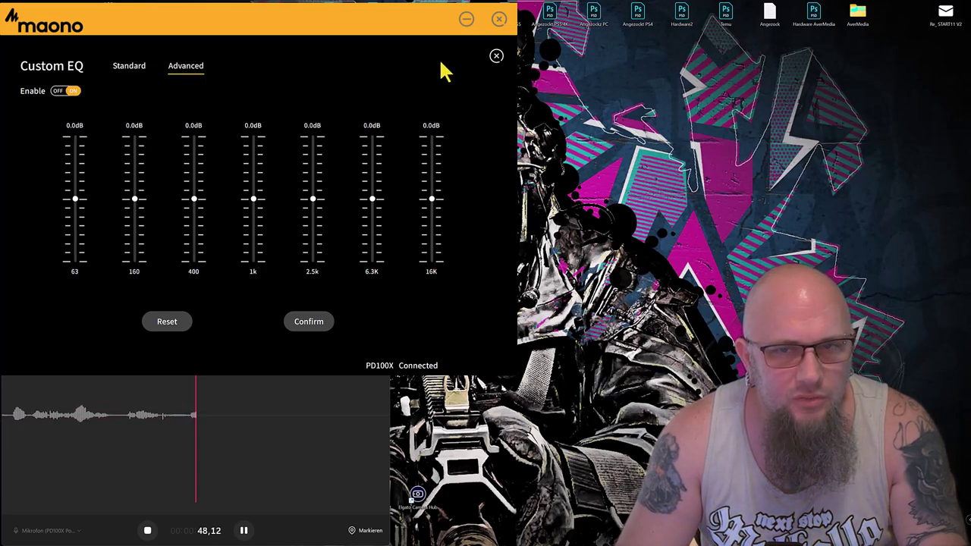
pyautogui.click(496, 57)
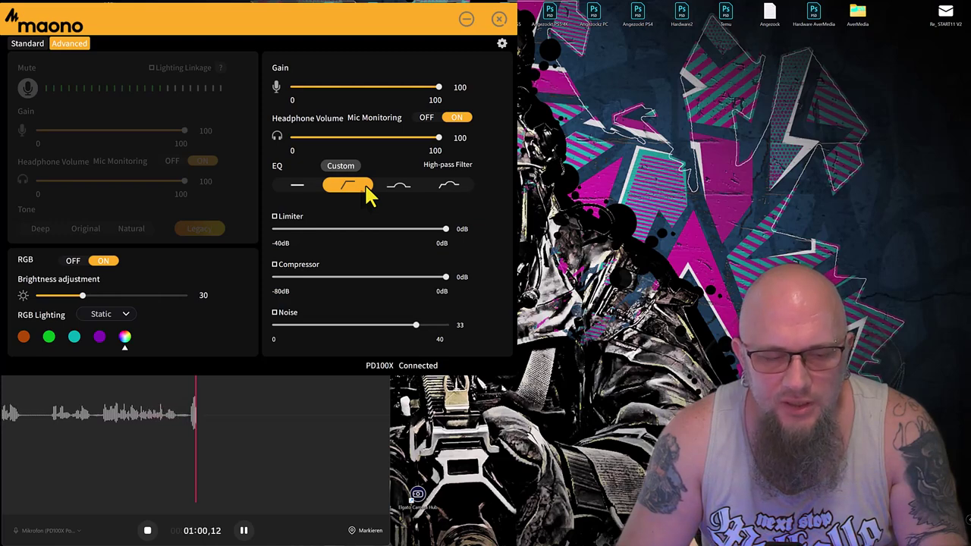
# Step: Switch the EQ preset to Presence Boost and then to HPF & Presence Boost while the recording runs
pyautogui.click(411, 192)
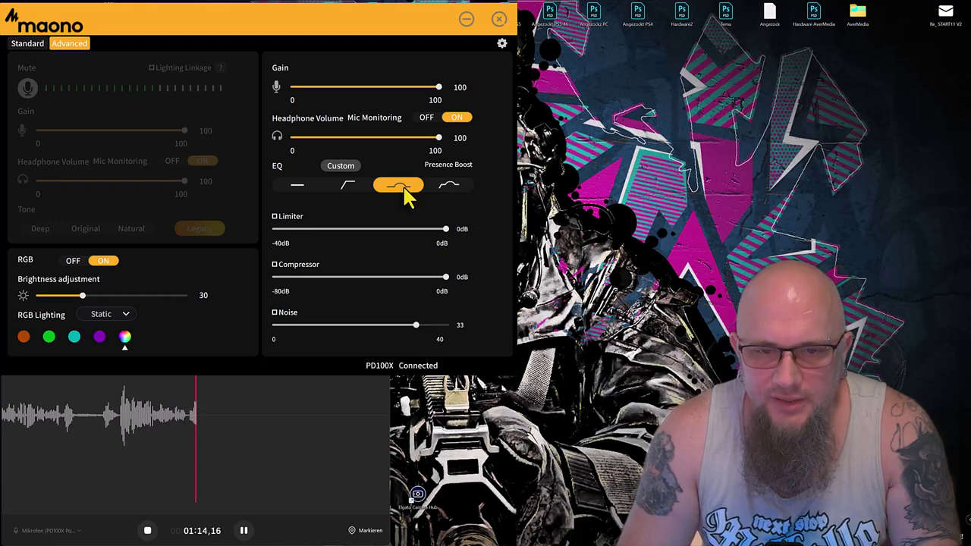
pyautogui.click(456, 191)
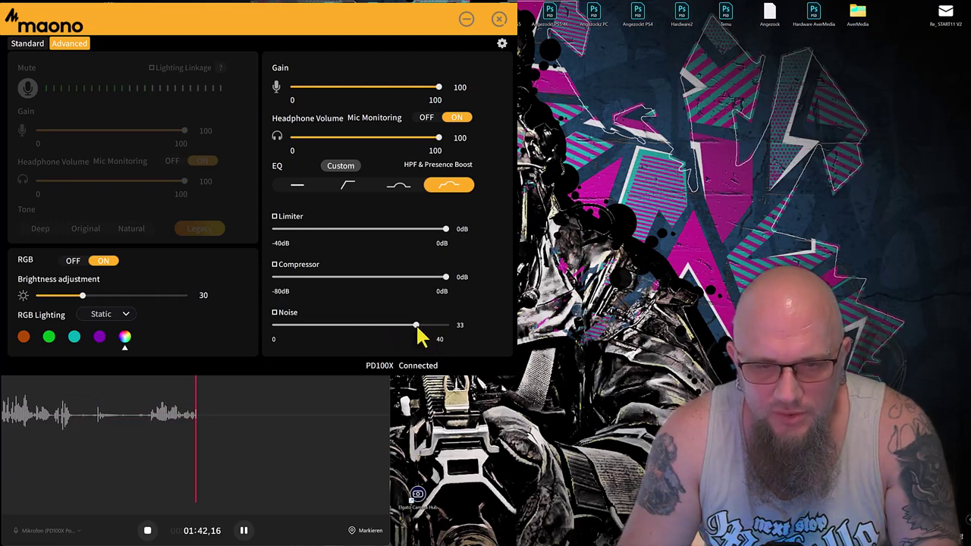
# Step: Enable the Limiter, Compressor and Noise functions and raise the Noise value to 40
pyautogui.click(275, 217)
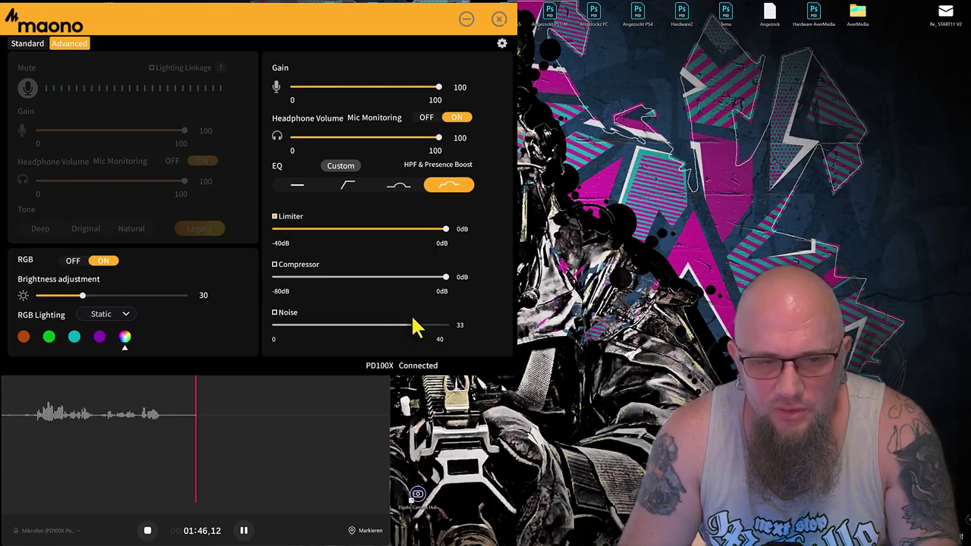
pyautogui.click(275, 265)
pyautogui.click(274, 313)
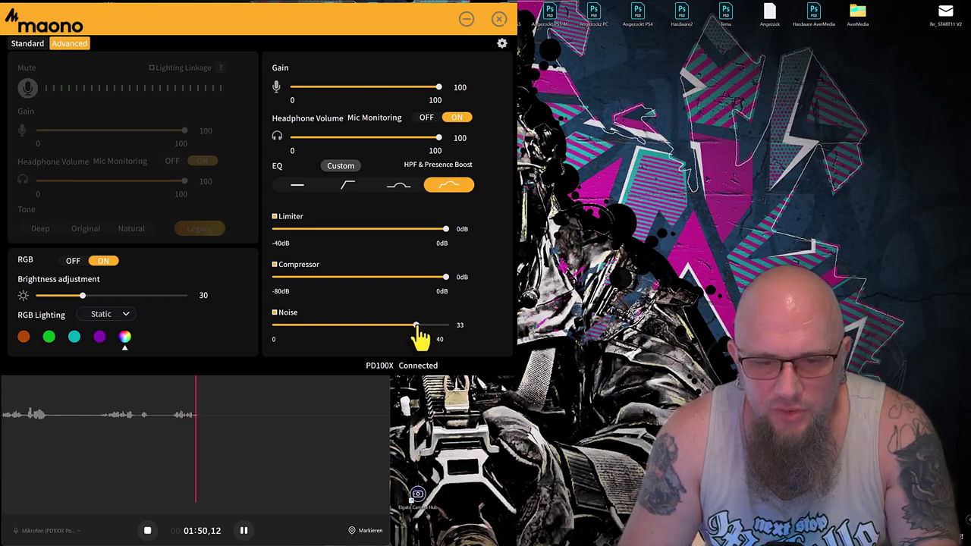
pyautogui.moveTo(416, 326); pyautogui.dragTo(473, 336)
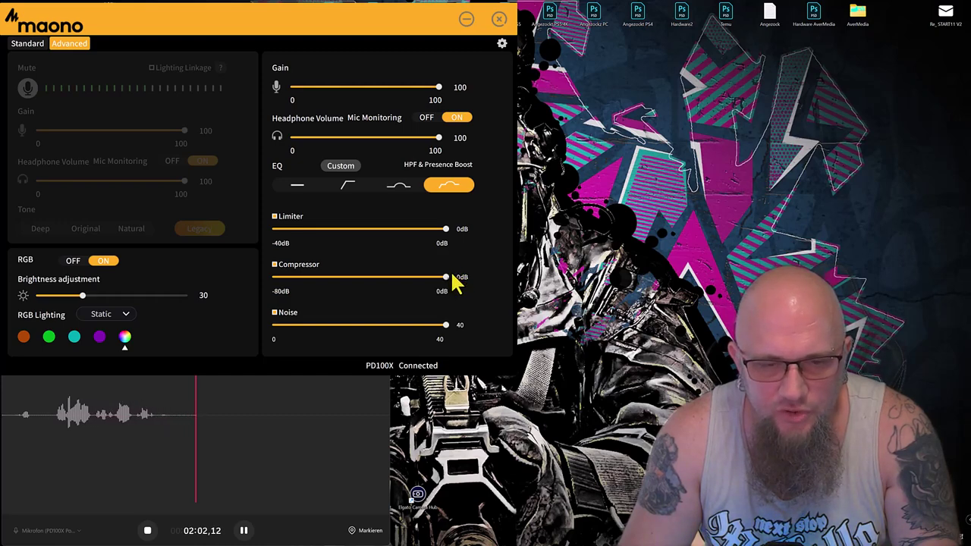
# Step: Set the Compressor to -30 dB, the Limiter to -15 dB and the Noise value to 25
pyautogui.moveTo(448, 284); pyautogui.dragTo(388, 302)
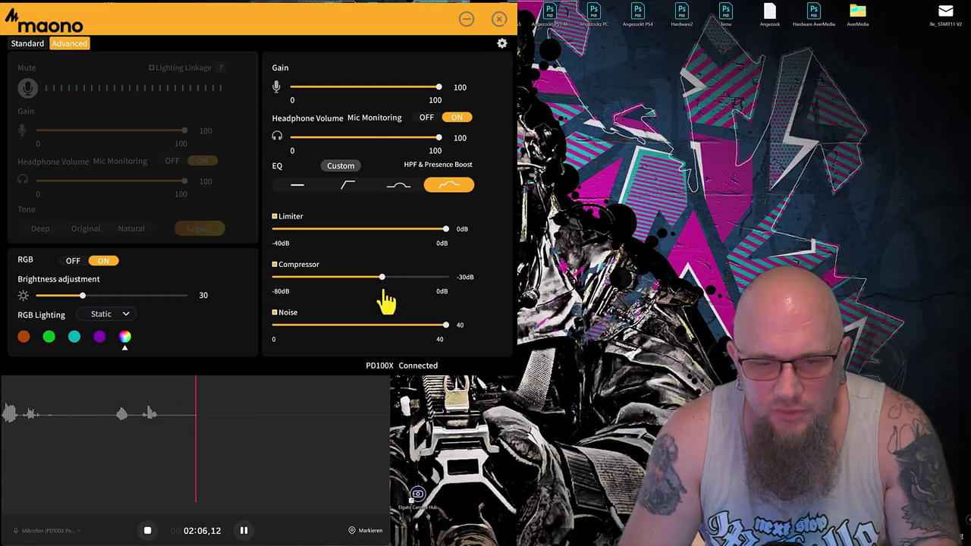
pyautogui.moveTo(451, 244); pyautogui.dragTo(385, 258)
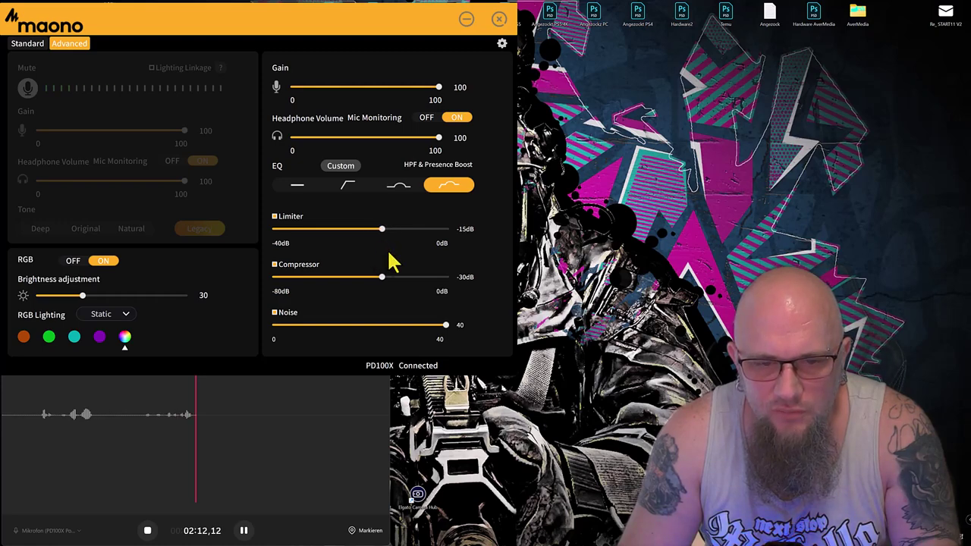
pyautogui.moveTo(446, 326); pyautogui.dragTo(383, 326)
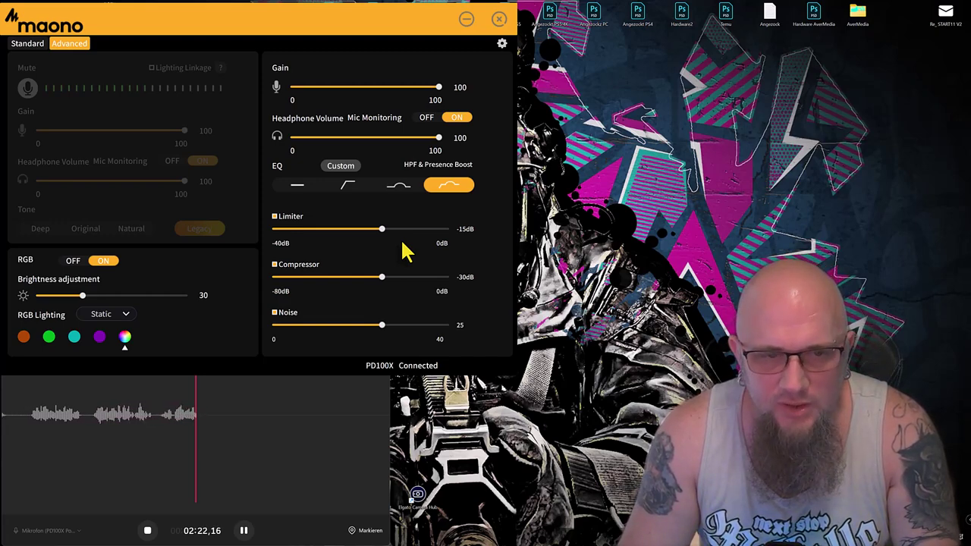
# Step: Return the EQ to Flat, then set the Compressor and Limiter to 0 dB and disable both
pyautogui.click(297, 187)
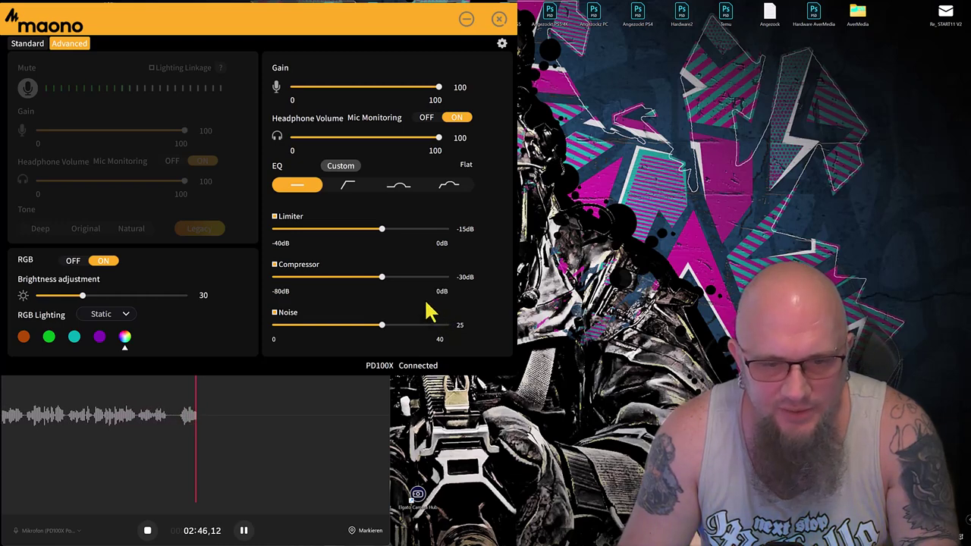
pyautogui.moveTo(383, 280); pyautogui.dragTo(472, 286)
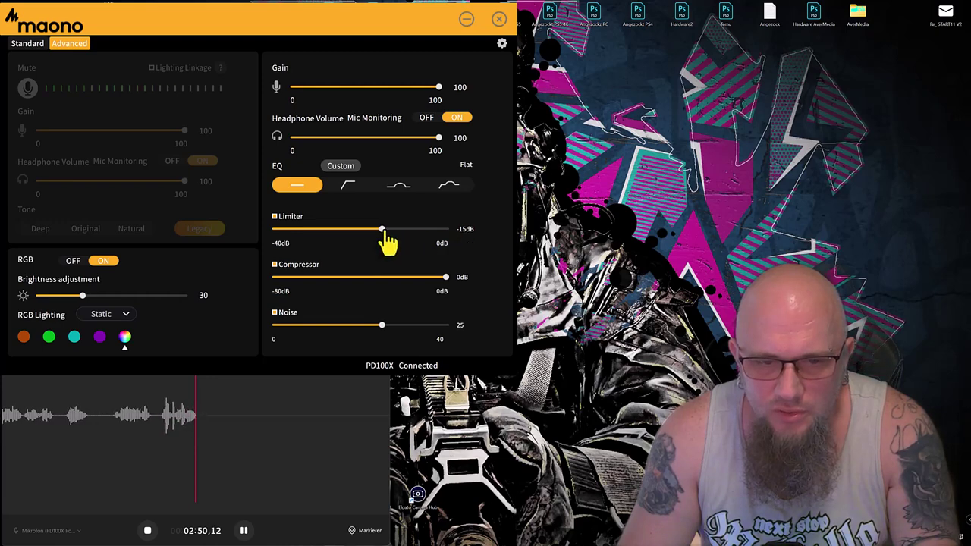
pyautogui.moveTo(382, 231); pyautogui.dragTo(476, 241)
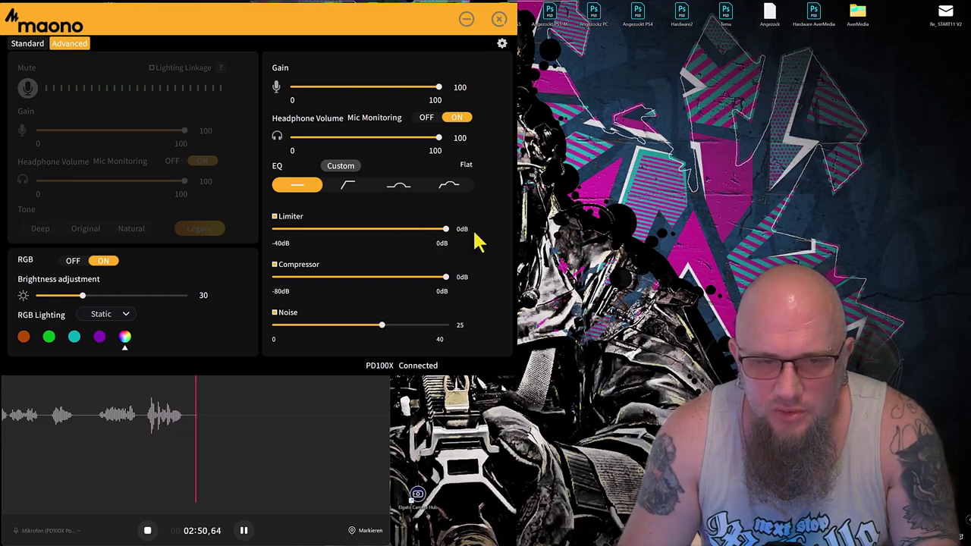
pyautogui.click(275, 265)
pyautogui.click(275, 216)
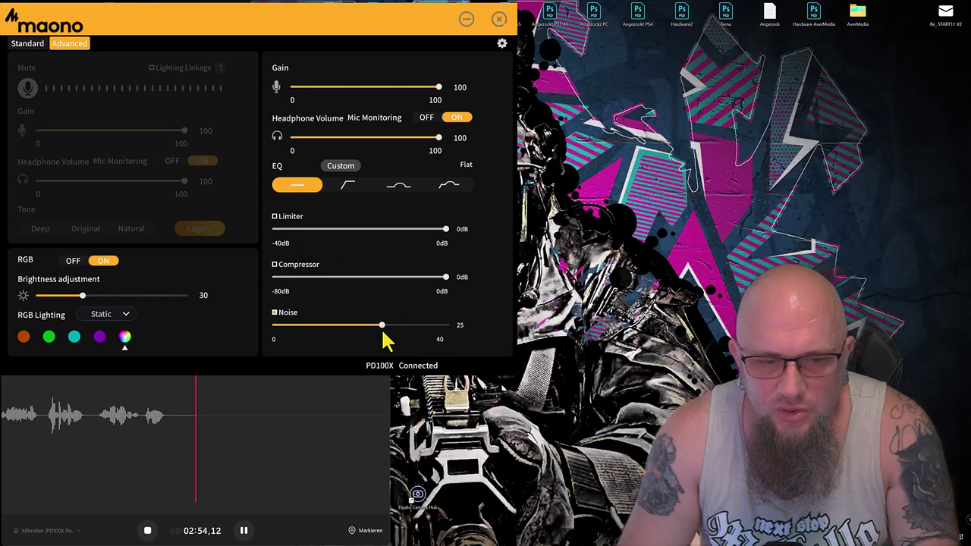
# Step: Try a Noise value of 34, settle on 30 and stop the recording in Audiorekorder
pyautogui.moveTo(384, 334); pyautogui.dragTo(429, 334)
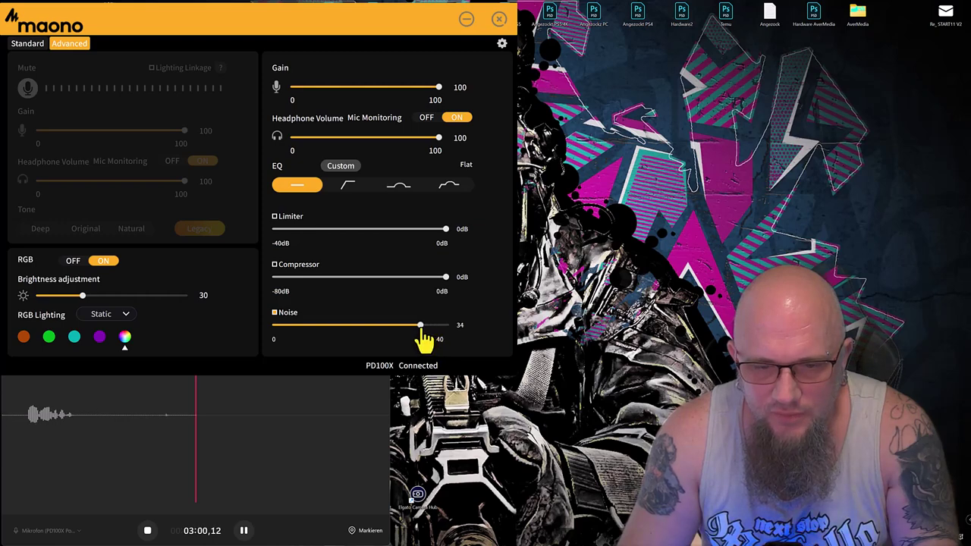
pyautogui.moveTo(418, 340); pyautogui.dragTo(414, 340)
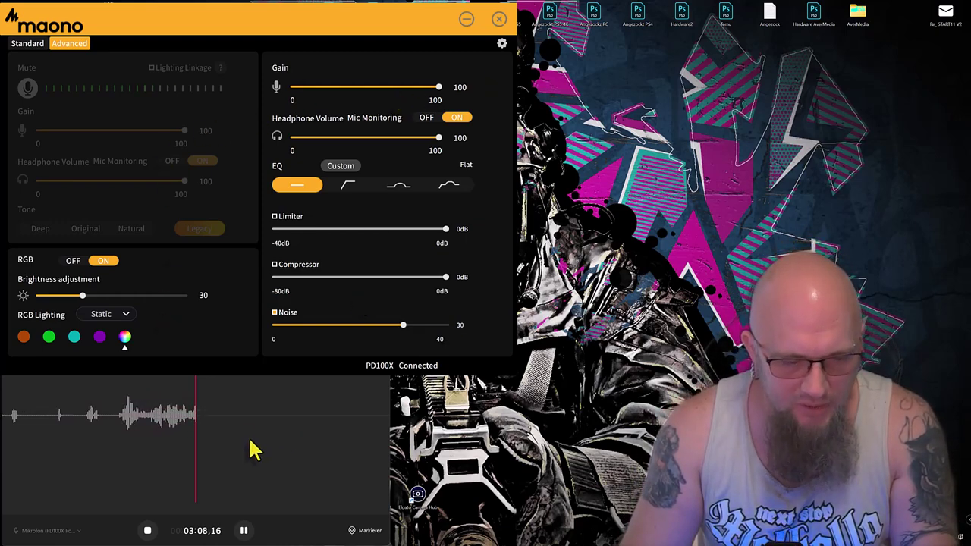
pyautogui.click(148, 531)
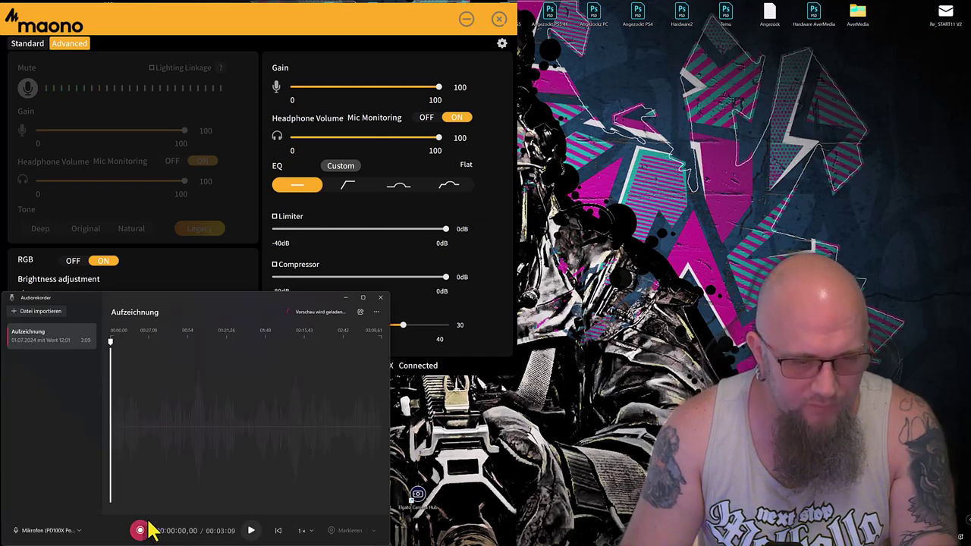
# Step: Open the new recording's name for editing and shift the Audiorekorder window slightly up from the desktop's edge
pyautogui.rightClick(45, 347)
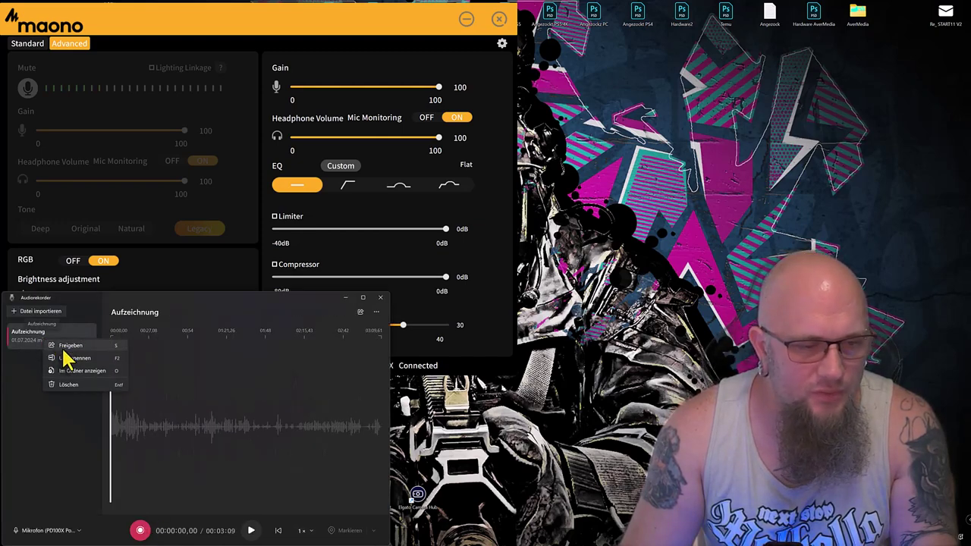
pyautogui.click(80, 368)
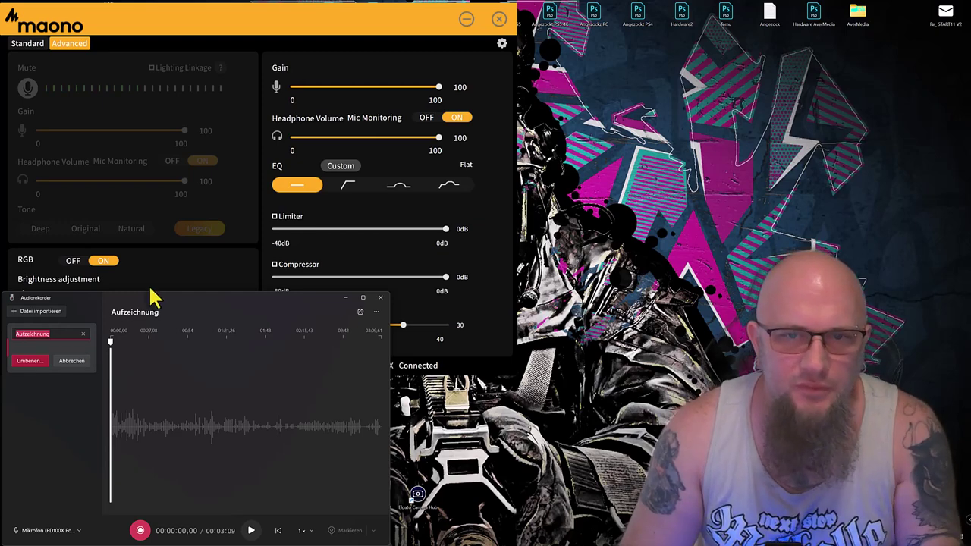
pyautogui.moveTo(139, 308)
pyautogui.mouseDown()
pyautogui.moveTo(425, 298)
pyautogui.moveTo(157, 302)
pyautogui.mouseUp()
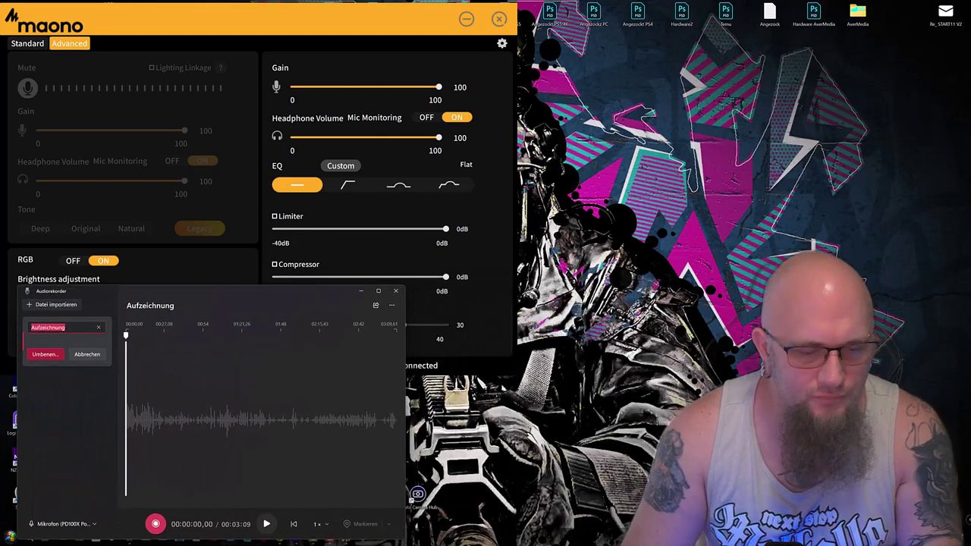
pyautogui.moveTo(245, 295); pyautogui.dragTo(242, 295)
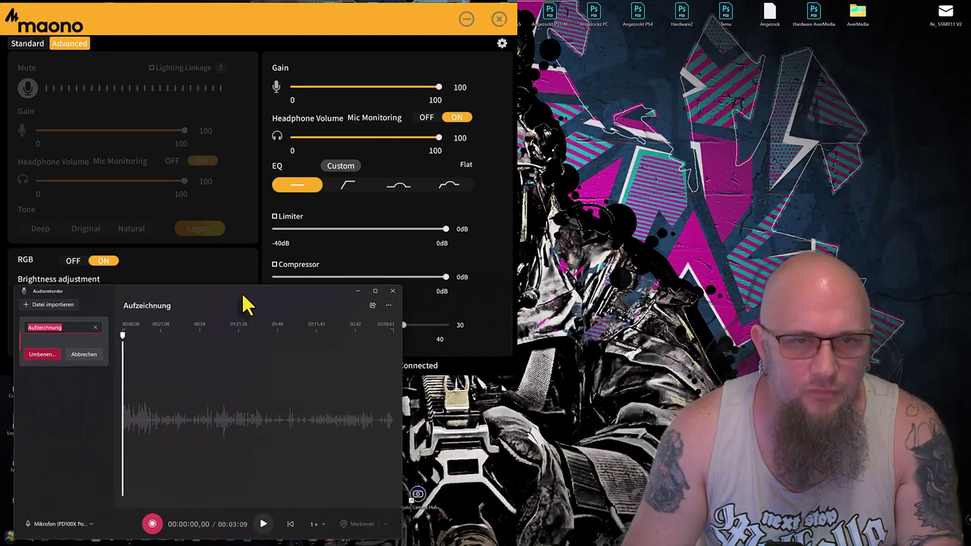
# Step: Switch Maono Link to Standard mode and open its device information and settings
pyautogui.click(35, 45)
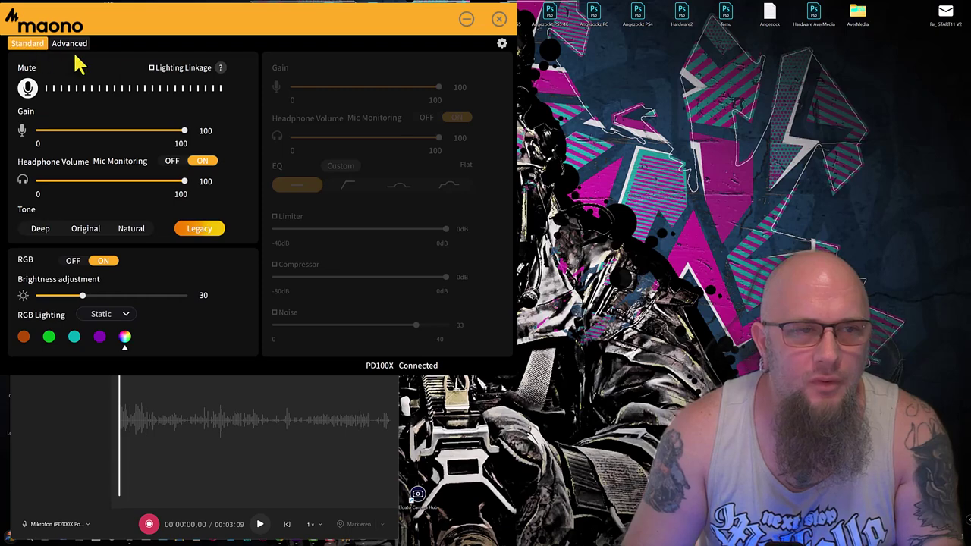
pyautogui.click(501, 44)
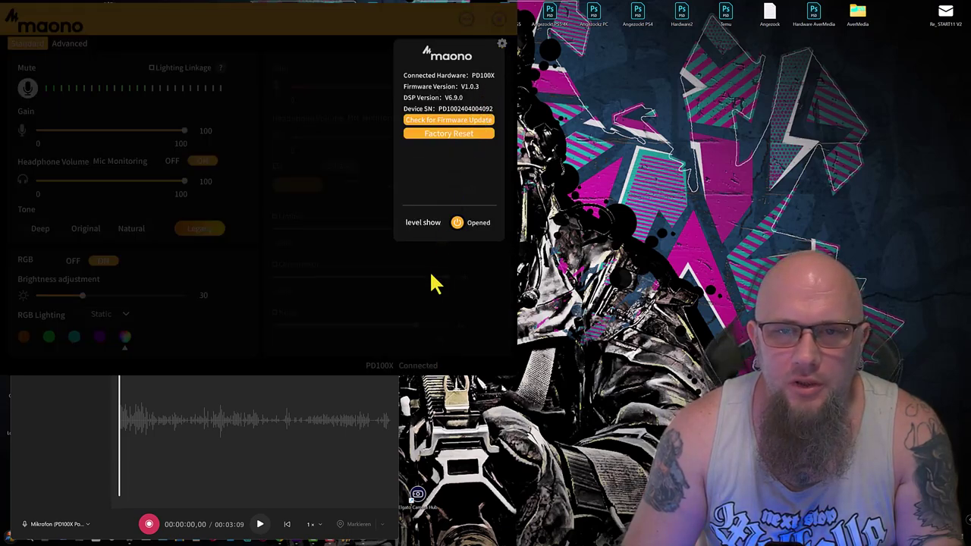
# Step: Return to Audiorekorder and rename the recording as PD100X Test
pyautogui.click(110, 531)
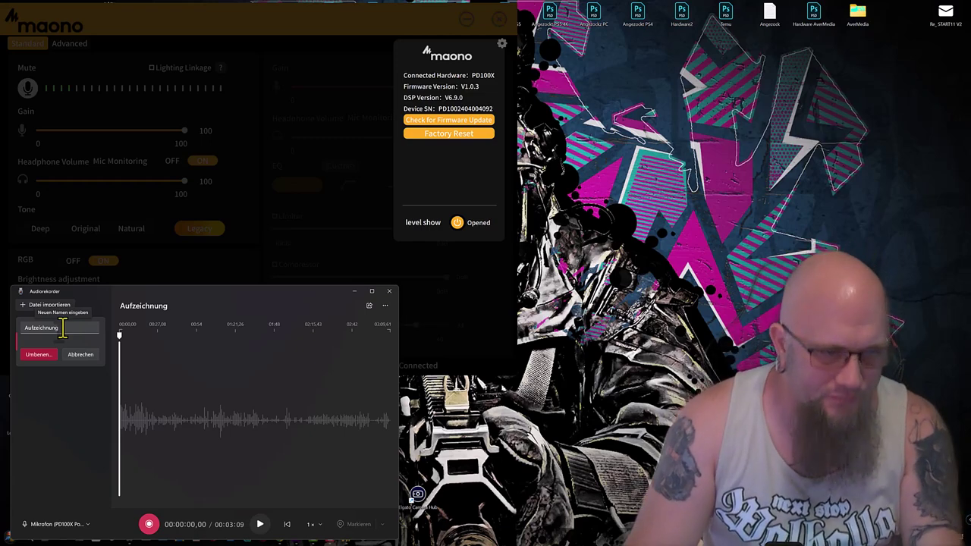
pyautogui.doubleClick(63, 328)
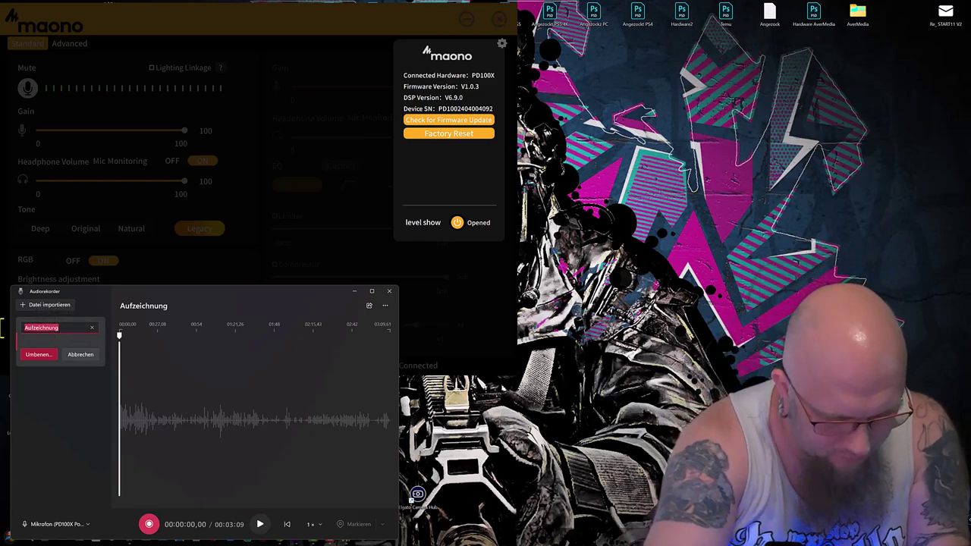
pyautogui.write('PD100')
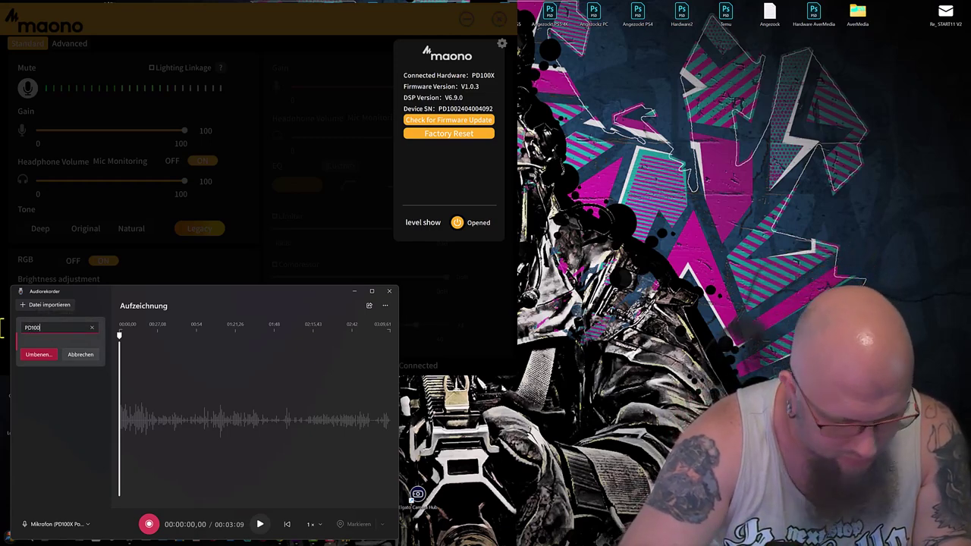
pyautogui.write('X Te')
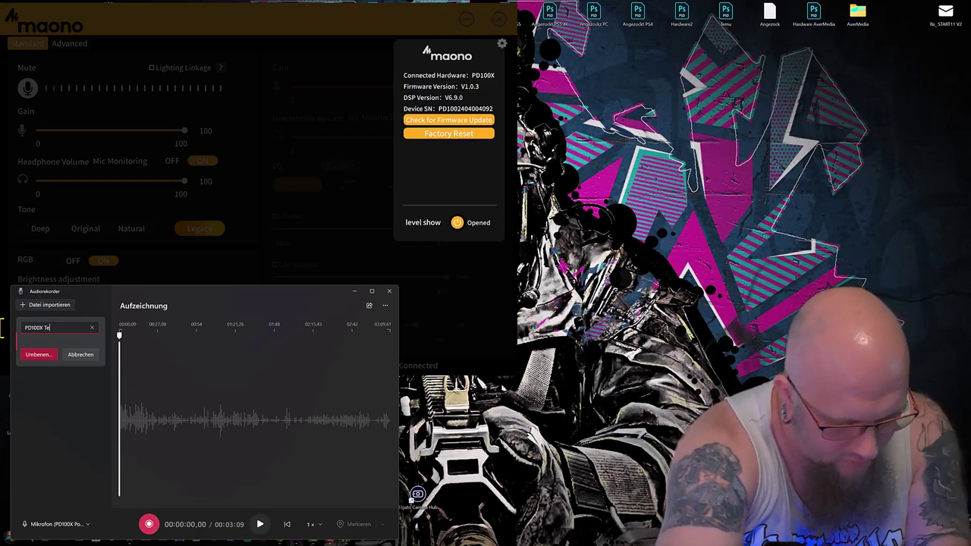
pyautogui.write('st')
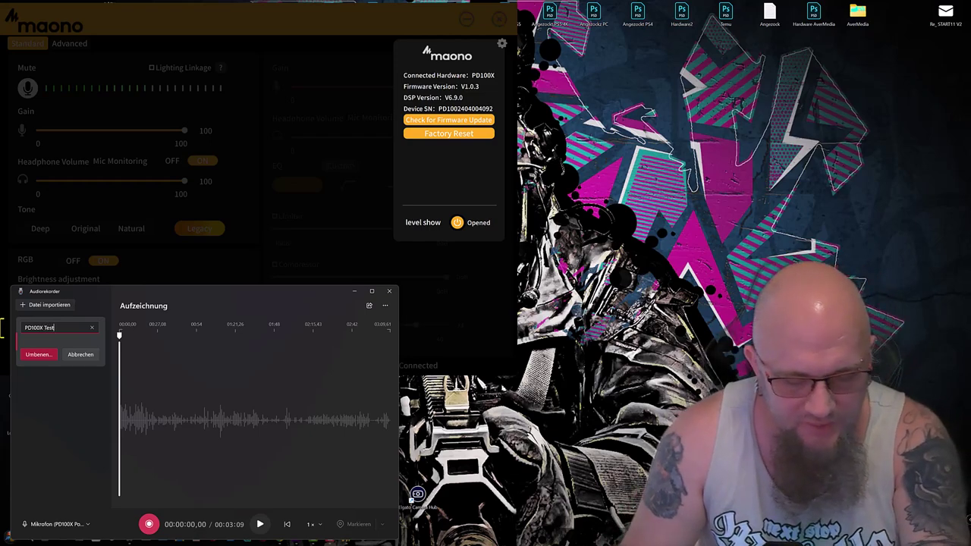
pyautogui.click(27, 354)
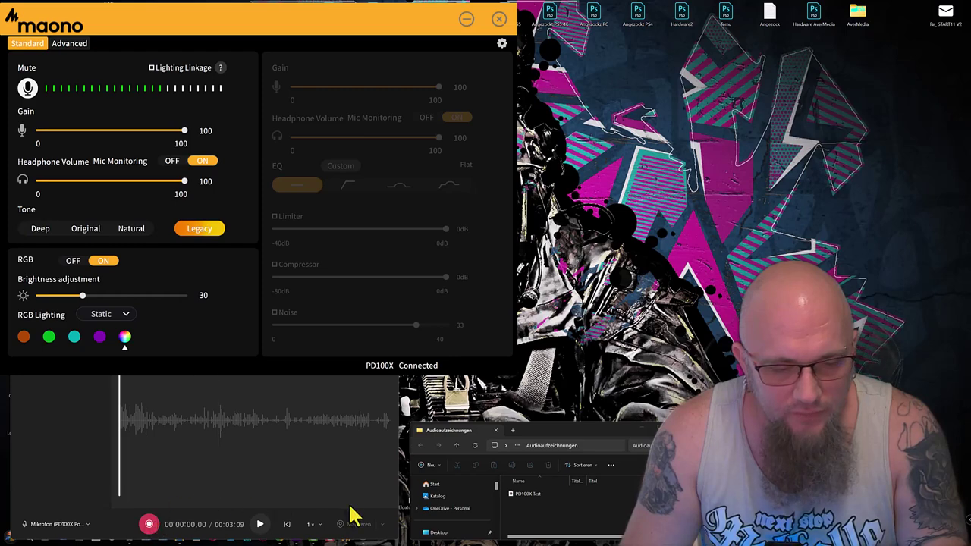
# Step: Locate the PD100X Test recording in the Audioaufzeichnungen folder and play it with Medienwiedergabe
pyautogui.click(64, 497)
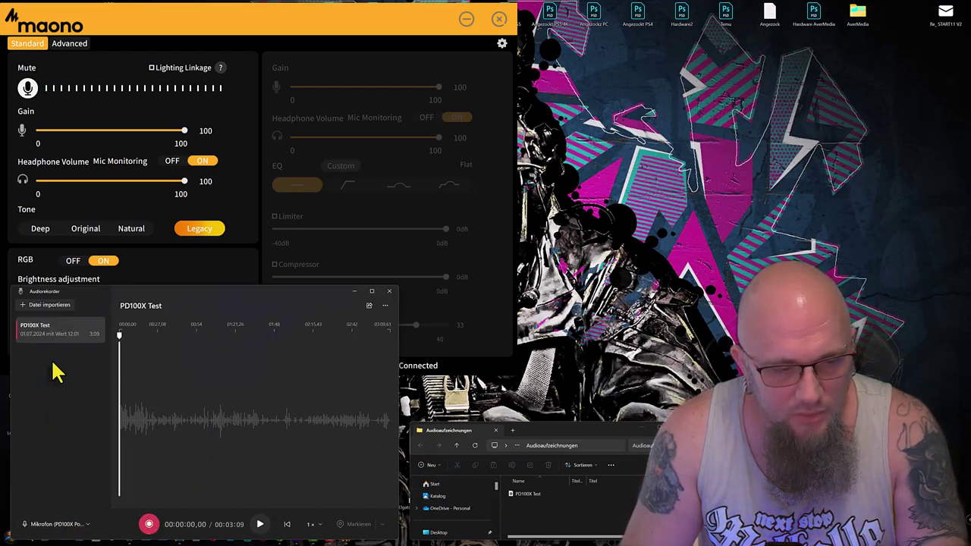
pyautogui.rightClick(57, 338)
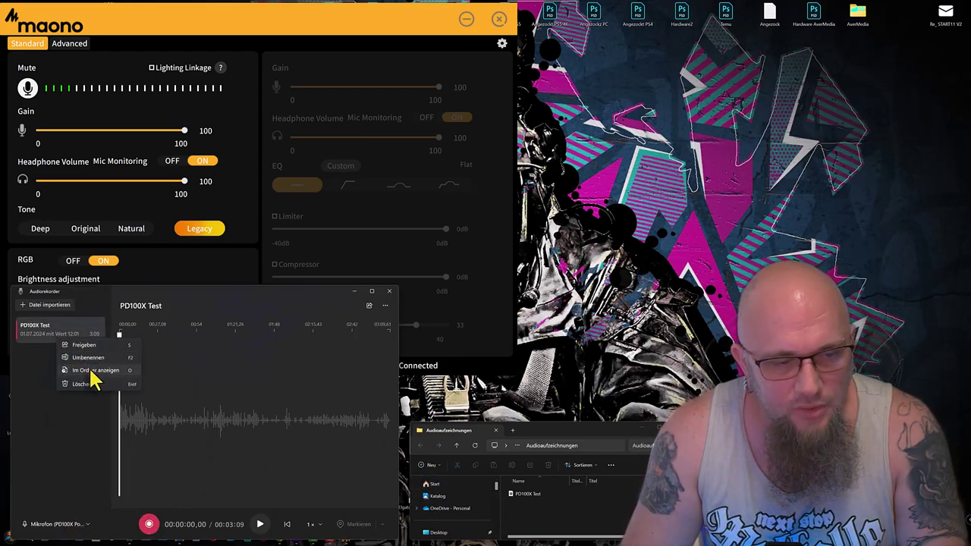
pyautogui.doubleClick(527, 501)
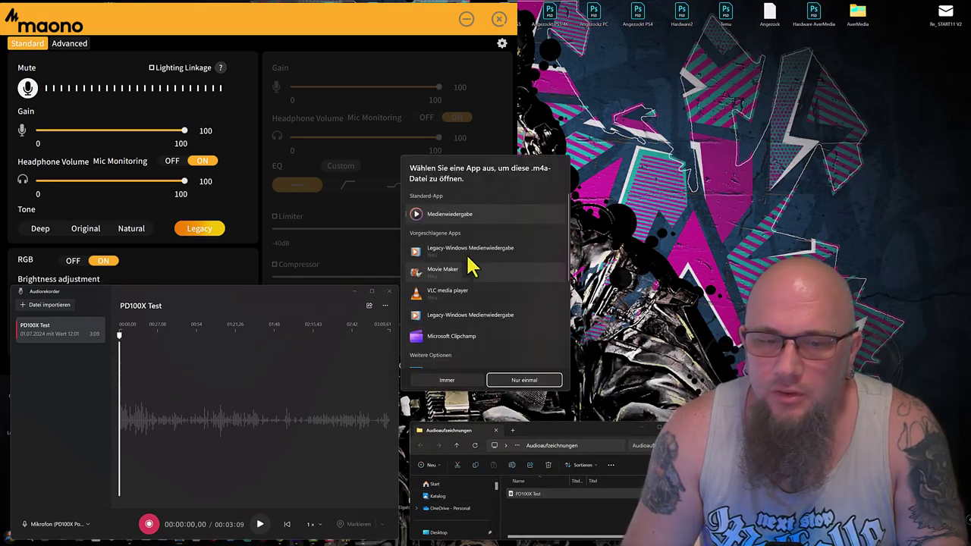
pyautogui.doubleClick(461, 215)
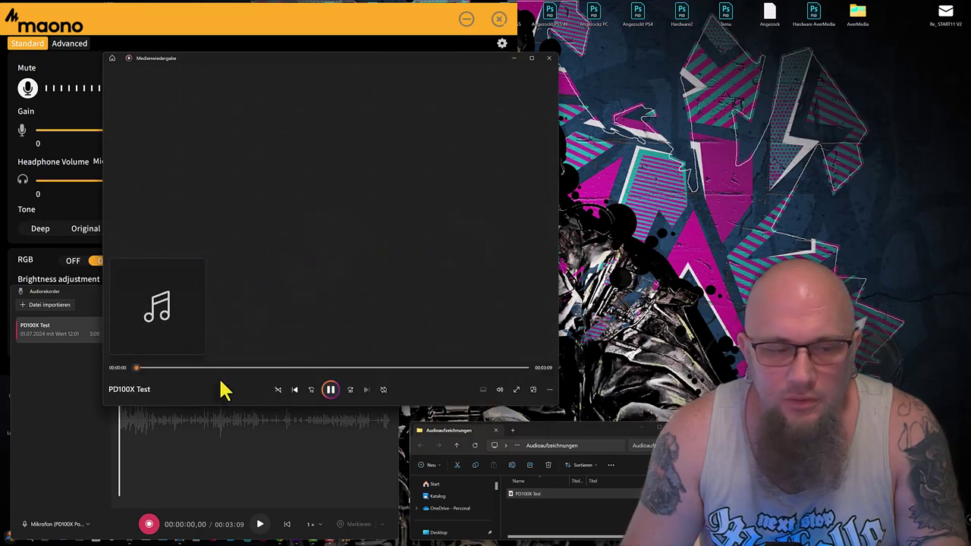
# Step: Pause the PD100X Test playback and move the Medienwiedergabe window into the desktop's upper-left corner
pyautogui.click(330, 389)
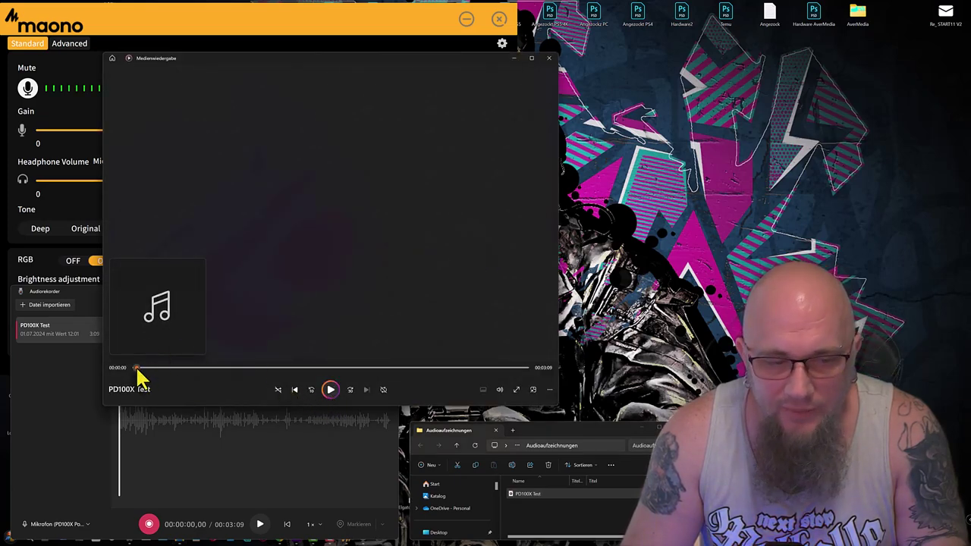
pyautogui.moveTo(325, 68); pyautogui.dragTo(226, 22)
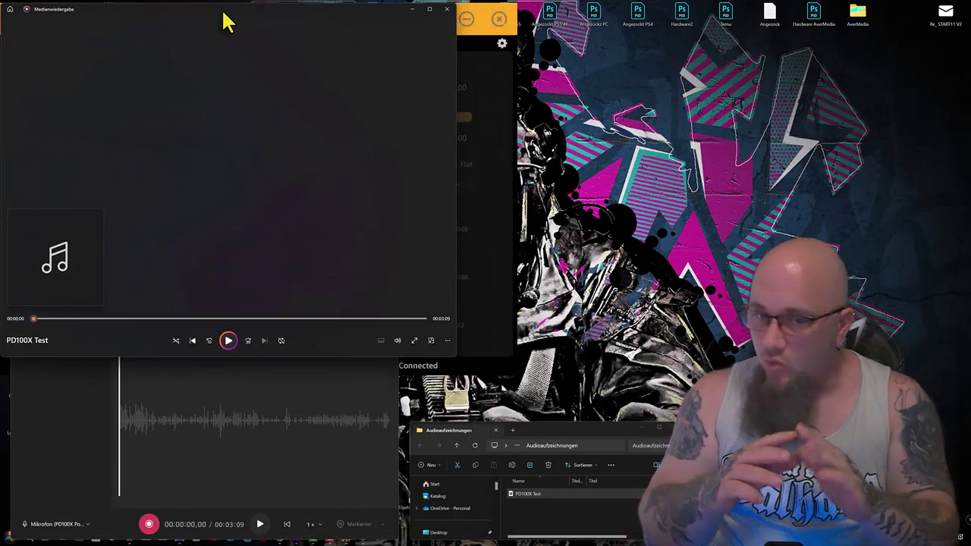
# Step: Bring Audiorekorder to the front and check the file type in the properties of PD100X Test in the Audioaufzeichnungen folder
pyautogui.click(91, 441)
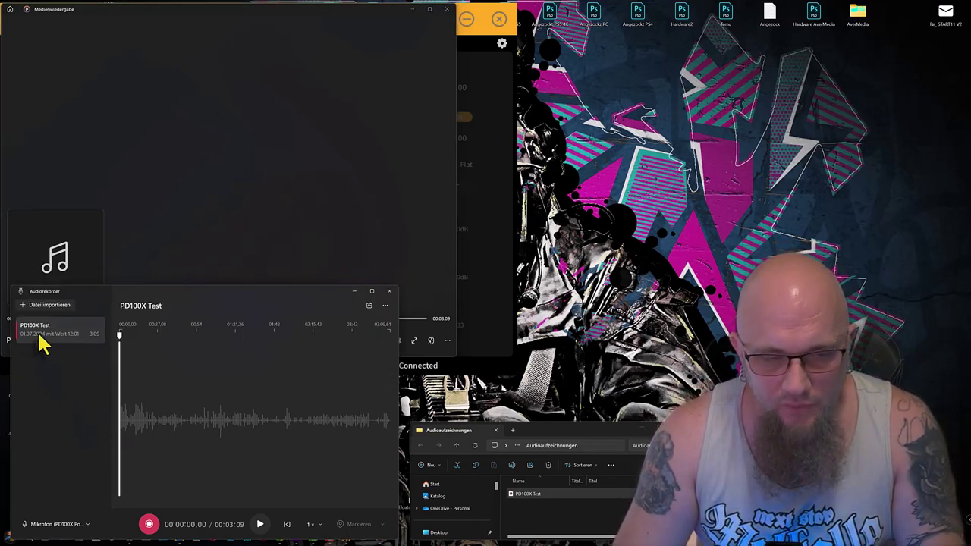
pyautogui.rightClick(529, 507)
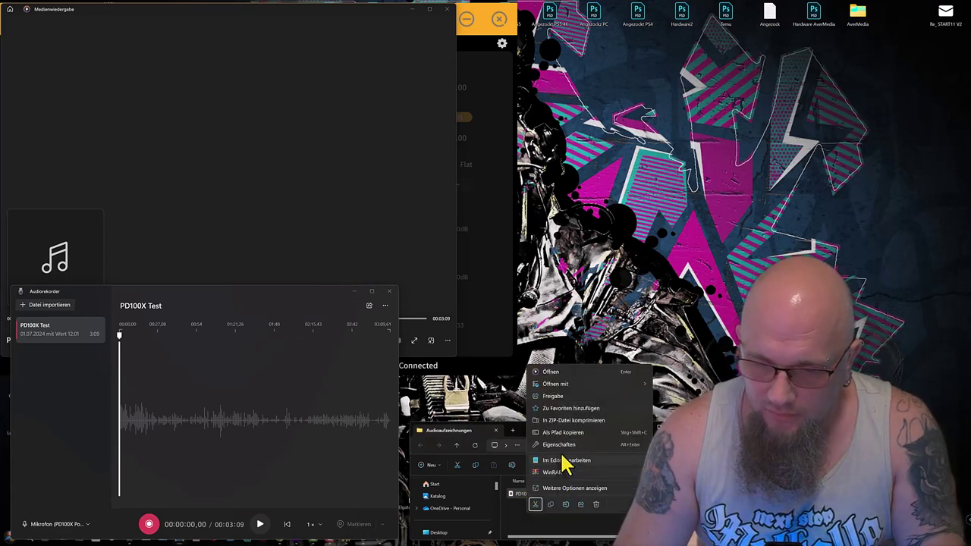
pyautogui.click(561, 445)
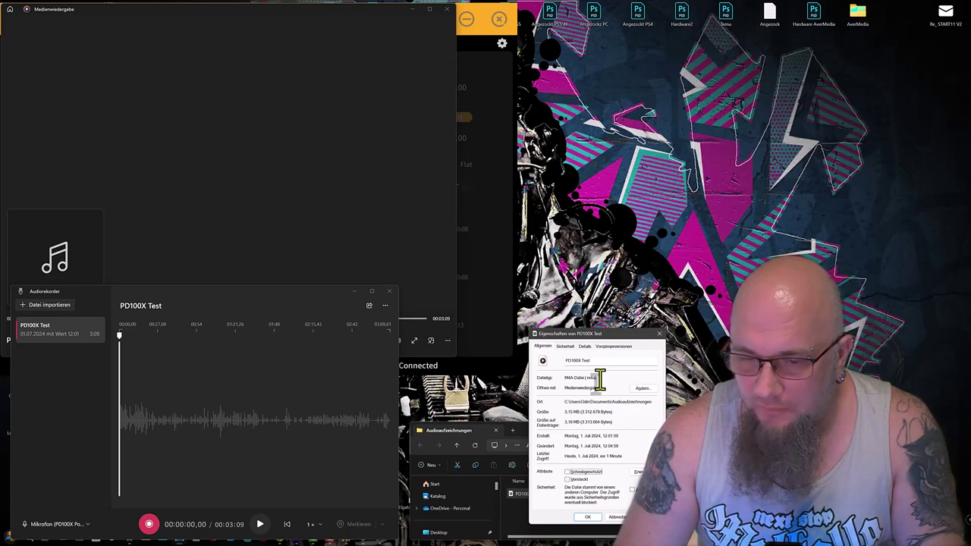
pyautogui.click(659, 334)
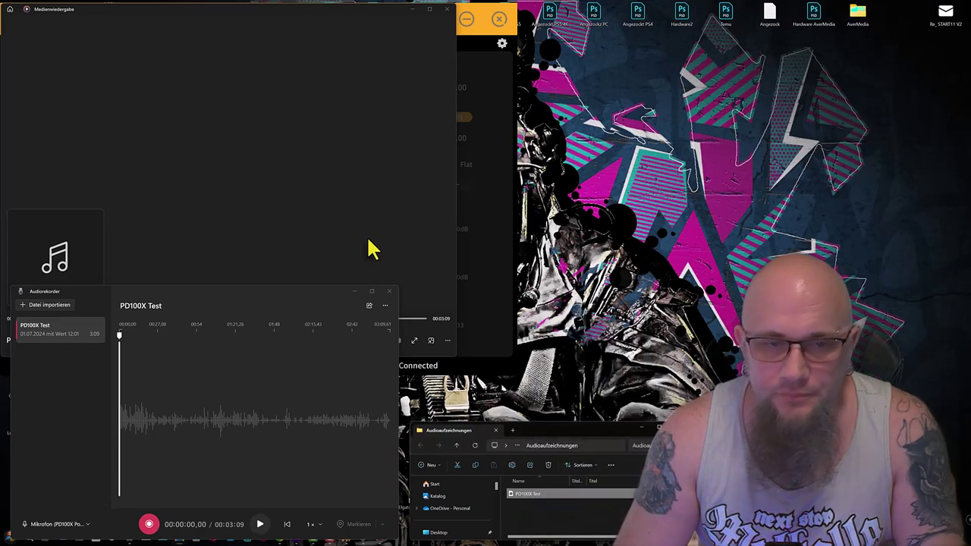
# Step: Return to Medienwiedergabe and play the PD100X Test recording from the beginning
pyautogui.click(317, 218)
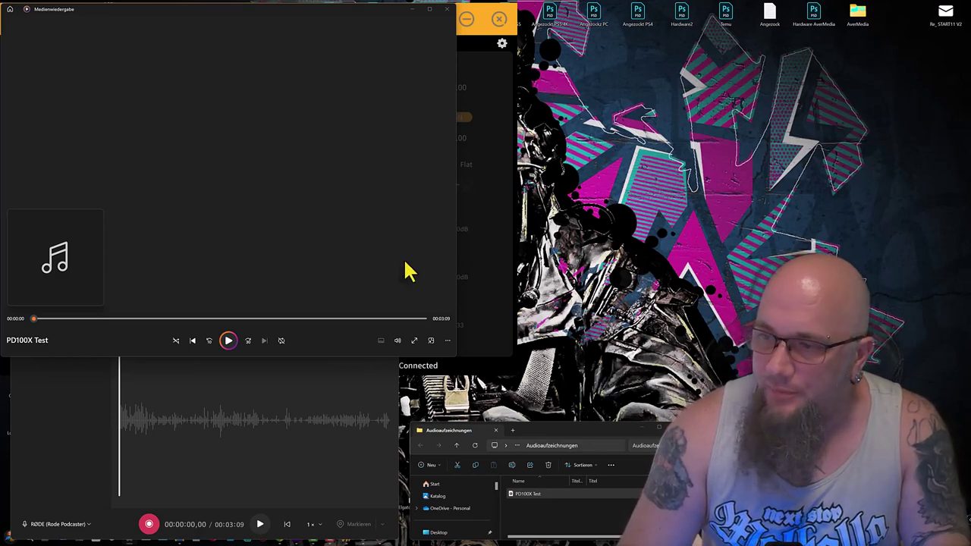
pyautogui.click(229, 341)
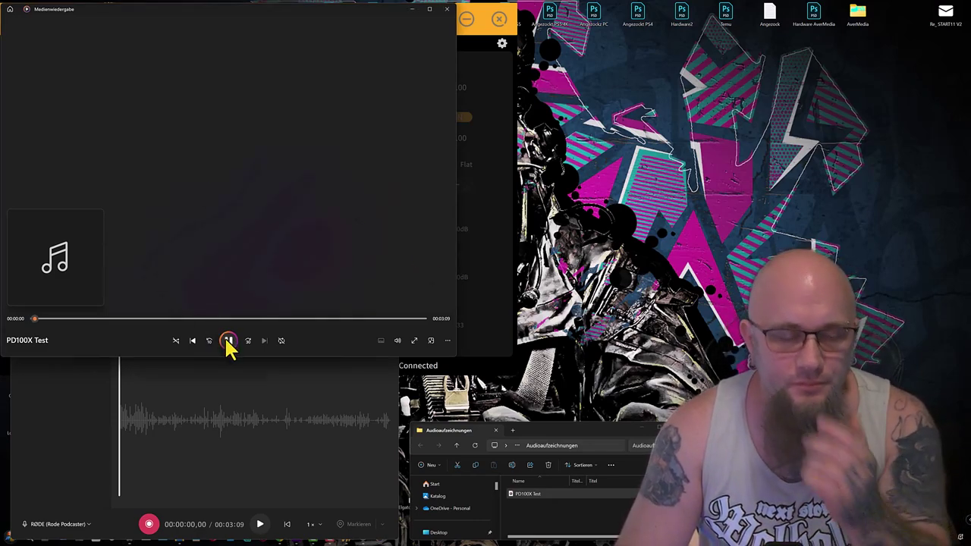